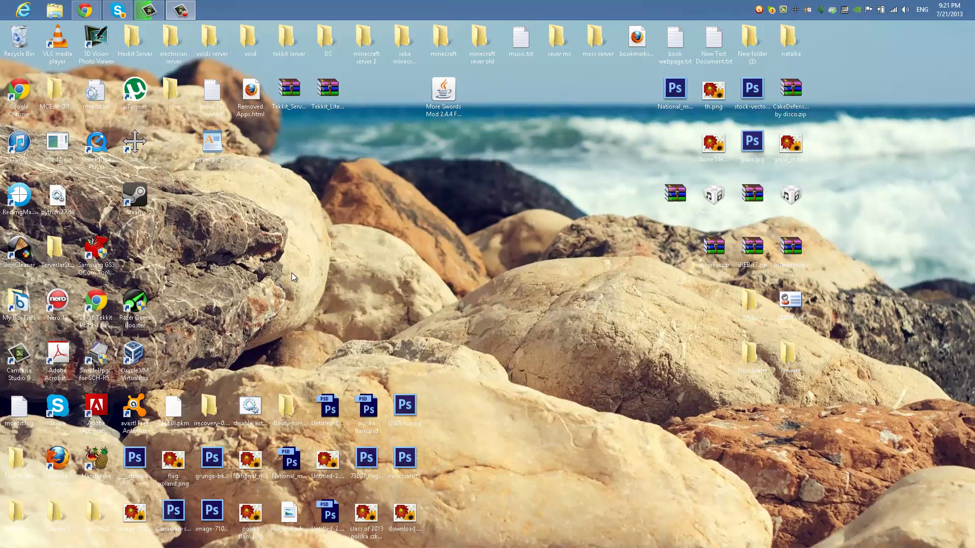
Step: Switch to Chrome and open the Camtasia product page from the Bing search results
key("c")
left_click(86, 10)
left_click(175, 71)
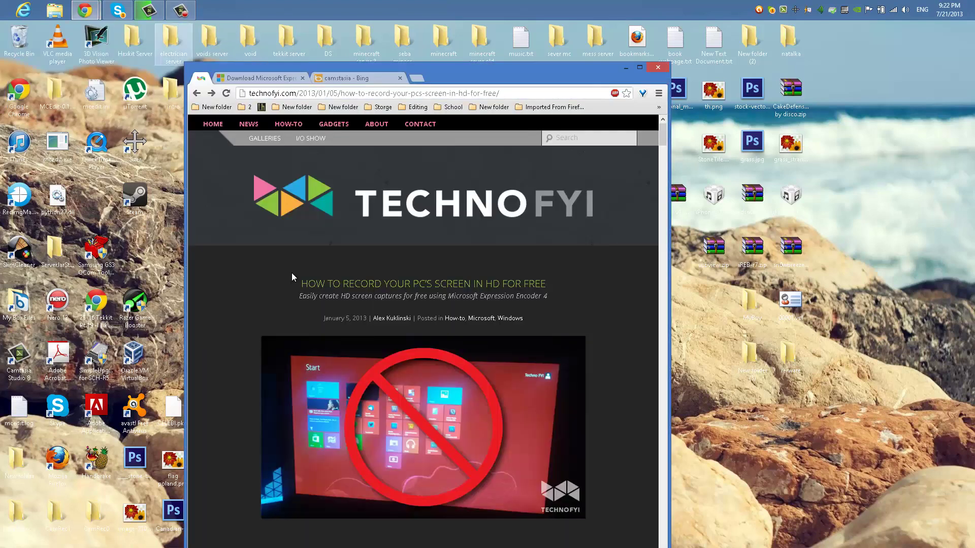
left_click(356, 78)
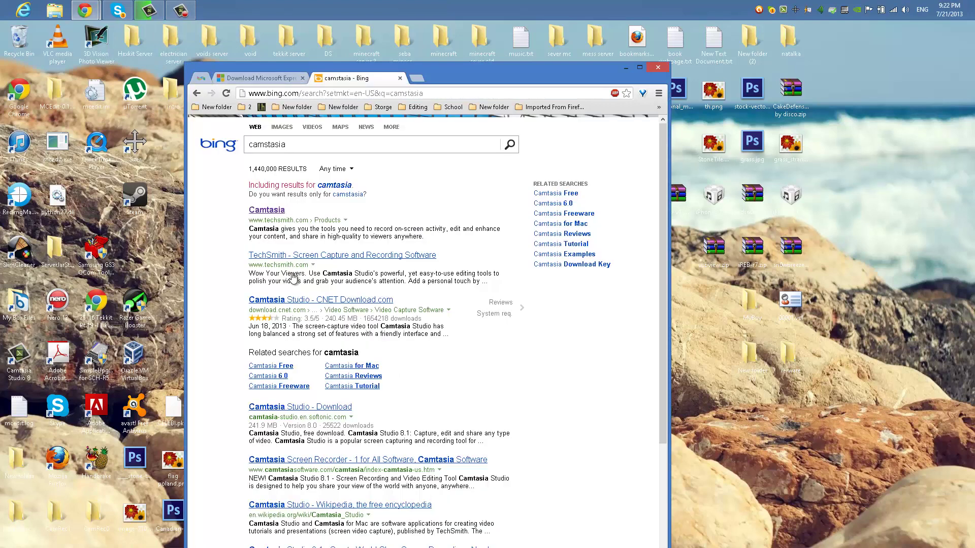
left_click(266, 209)
Step: Examine the system requirements for Microsoft Expression Encoder 4 on its Microsoft Download Center page
left_click(260, 78)
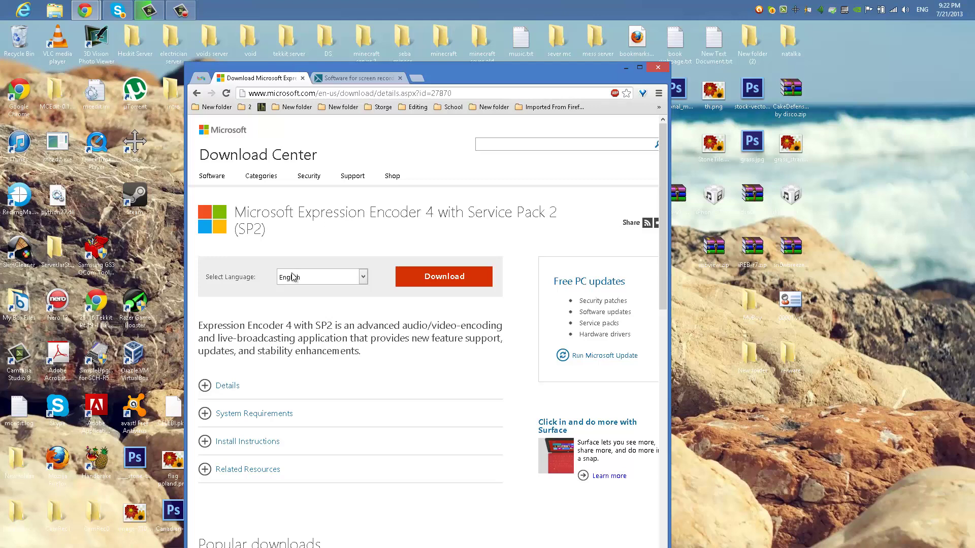
scroll(292, 273, "down", 3)
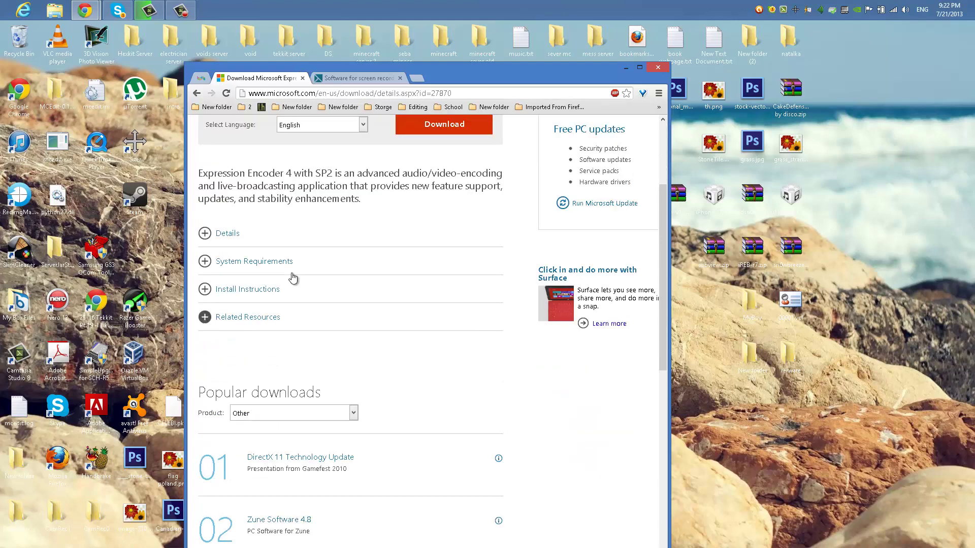
left_click(292, 275)
left_click(292, 276)
scroll(293, 276, "down", 1)
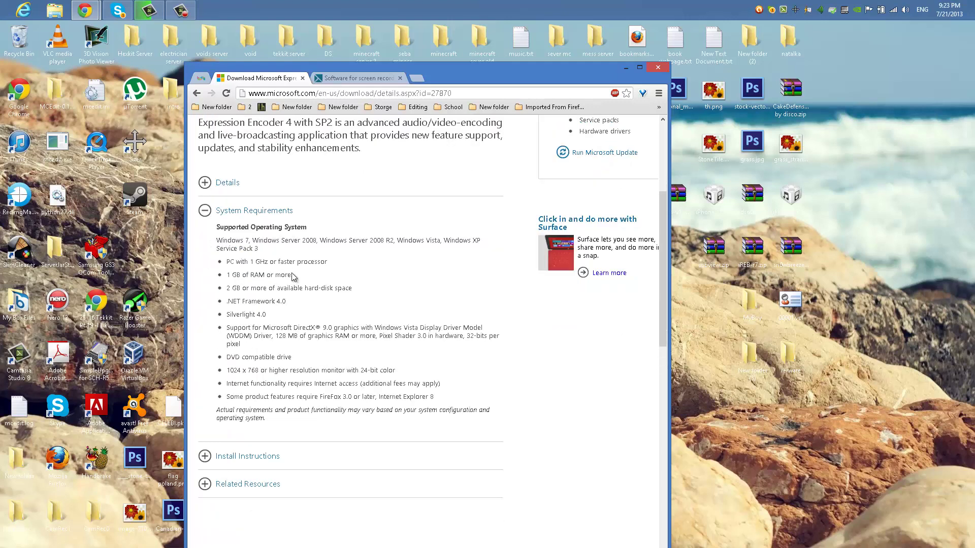
scroll(292, 274, "down", 2)
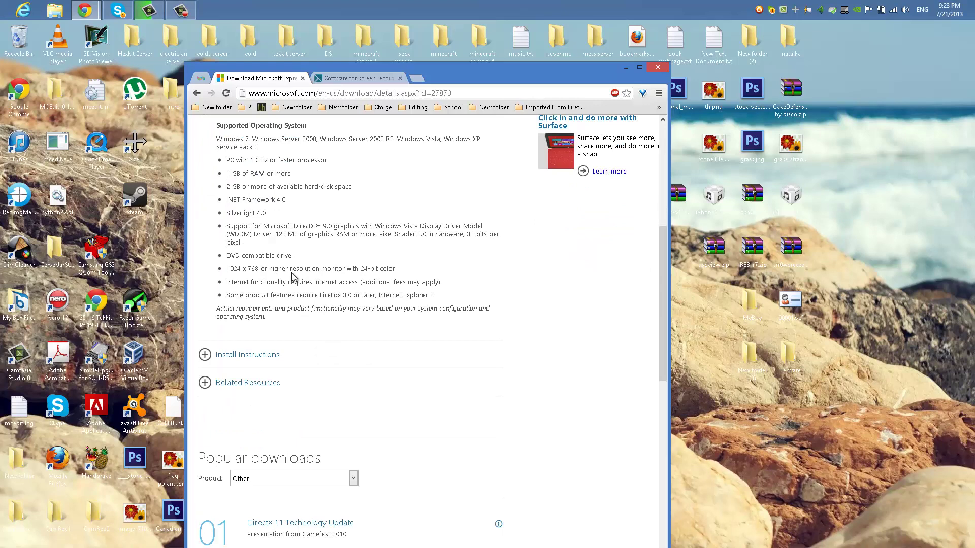
double_click(234, 282)
triple_click(292, 269)
left_click(293, 273)
Step: Examine the product title on the download page, highlighting the words "with Service Pack 2"
scroll(292, 274, "up", 5)
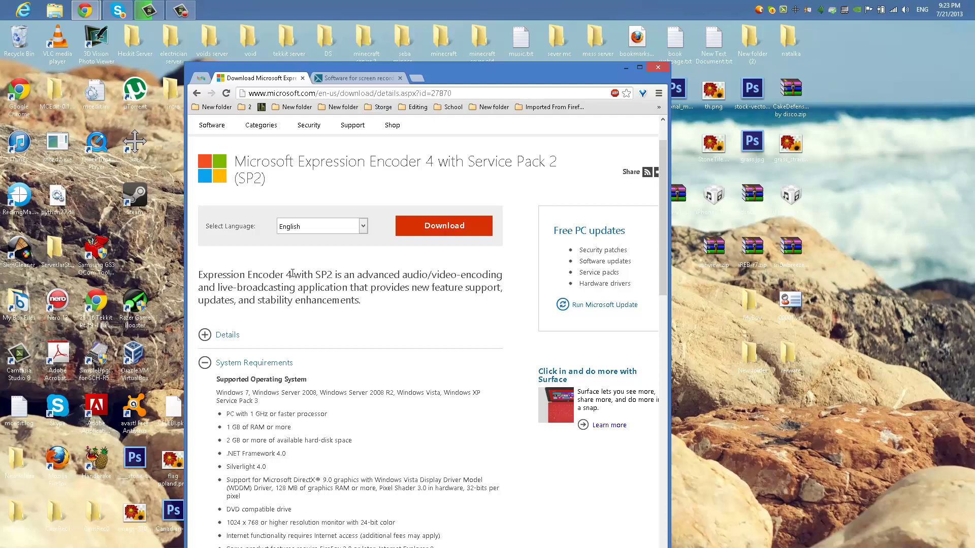
left_click_drag(513, 162, 344, 161)
left_click(293, 274)
left_click_drag(557, 162, 438, 162)
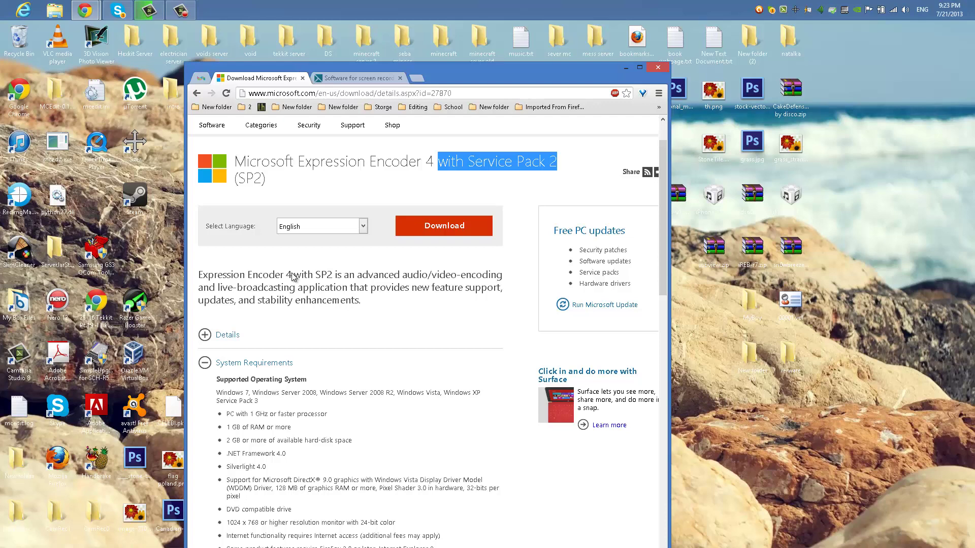
left_click(293, 275)
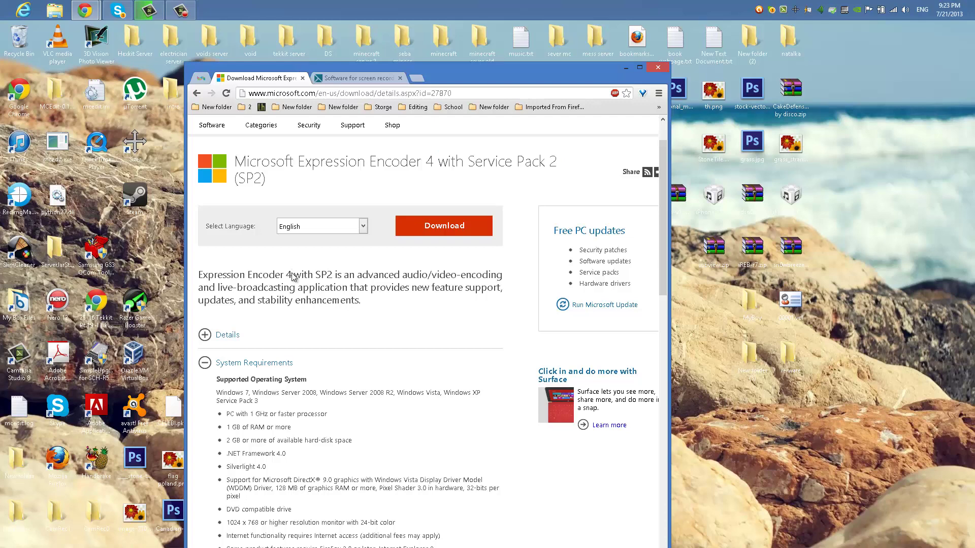
Step: Look through the Start screen for the installed Microsoft Expression Encoder 4 apps and return to the desktop
mouse_move(2, 546)
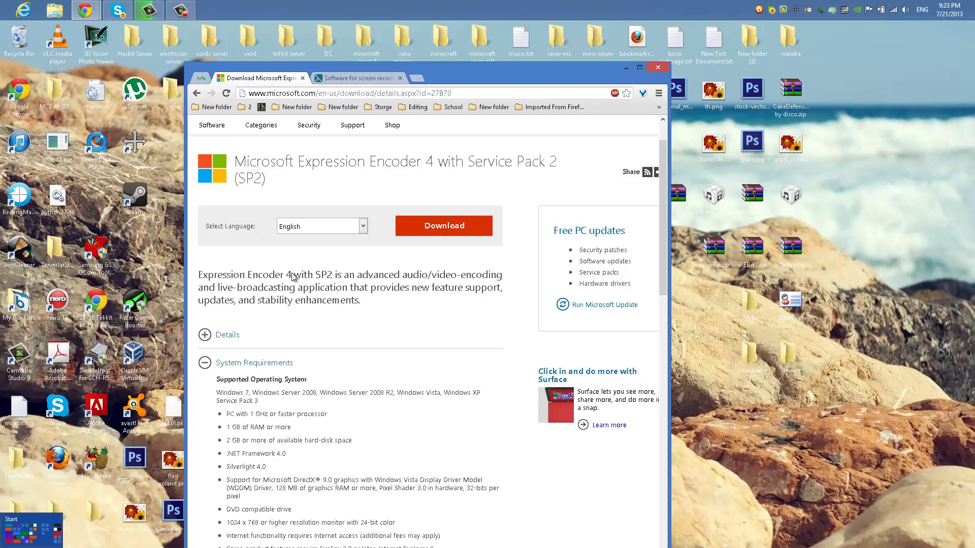
key("super")
key("super")
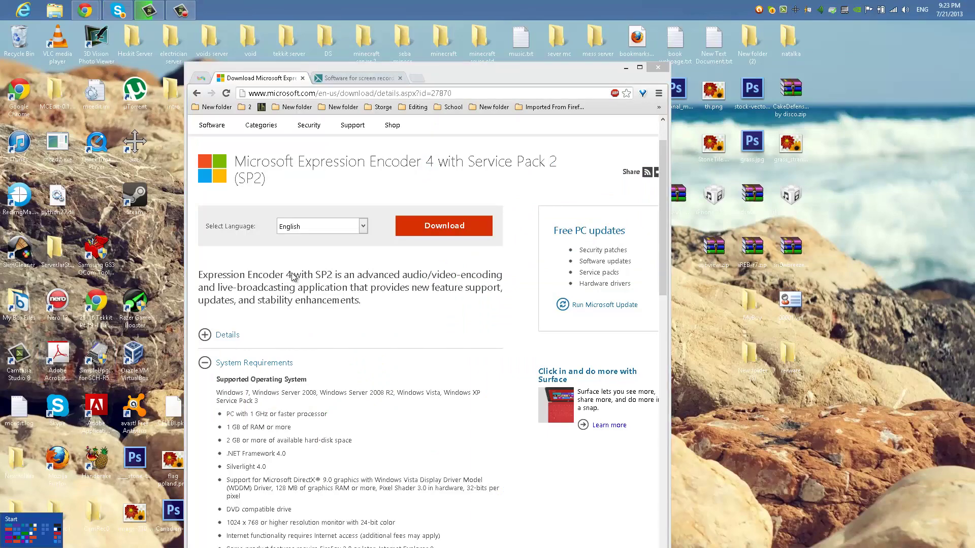
key("super")
scroll(293, 277, "down", 5)
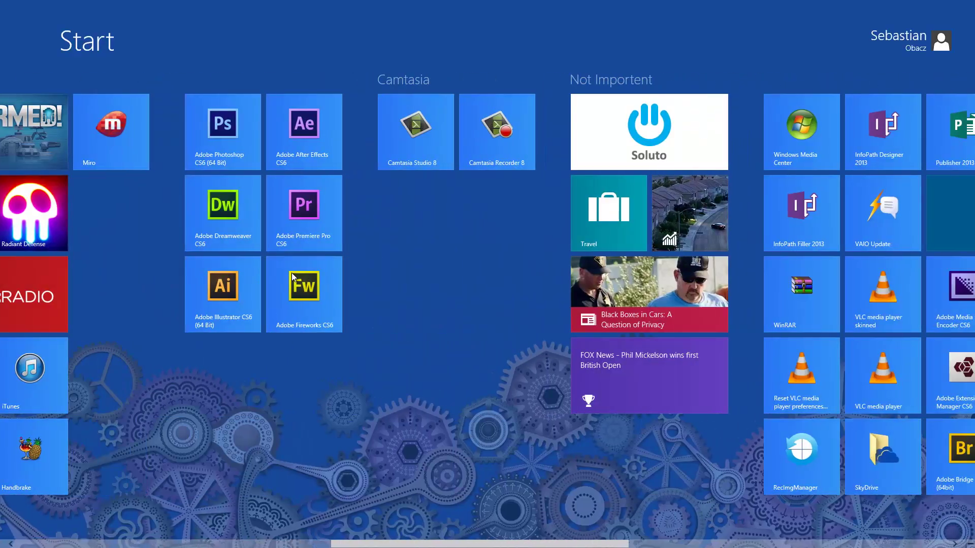
scroll(293, 277, "down", 6)
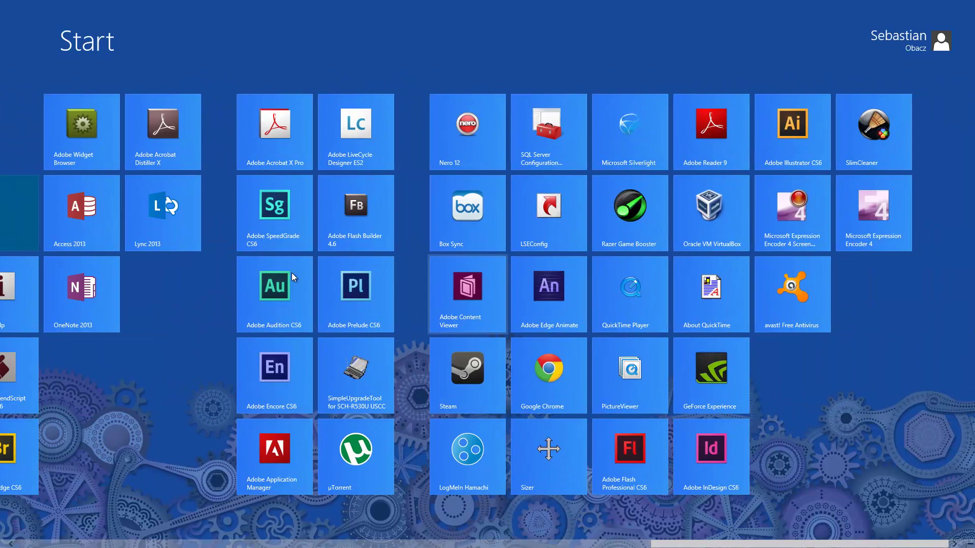
key("super")
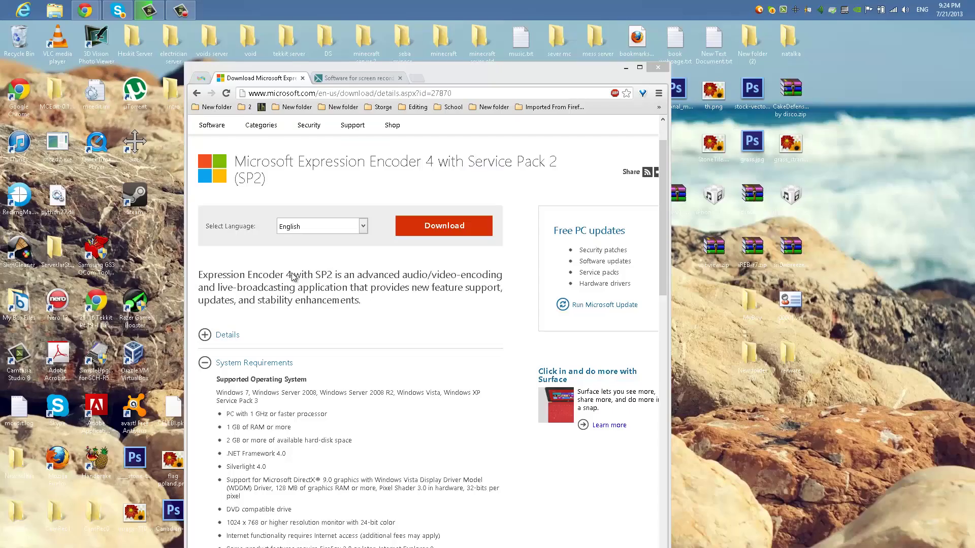
Step: Switch to Microsoft Expression Encoder 4 Screen Capture and choose a frame rate of 15 fps in its screen options
key("super+d")
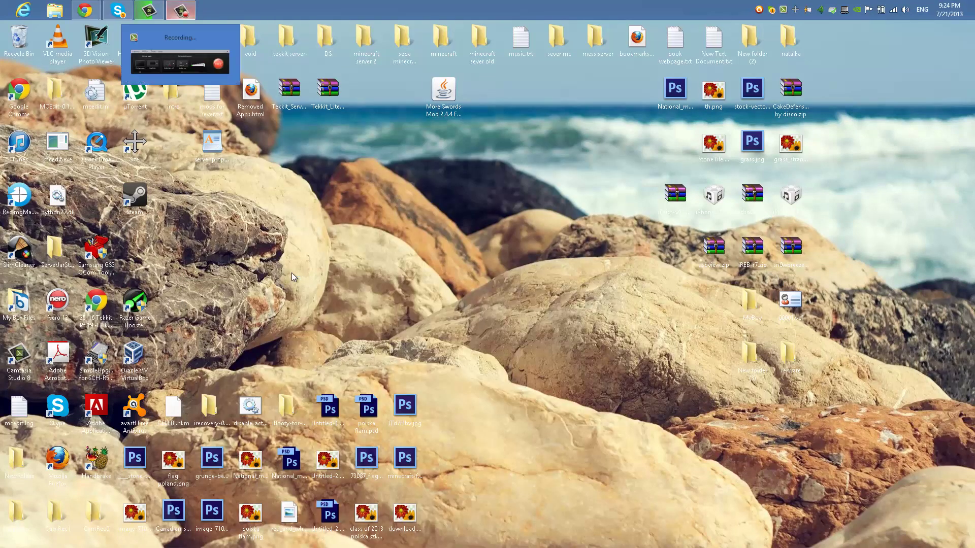
left_click(180, 10)
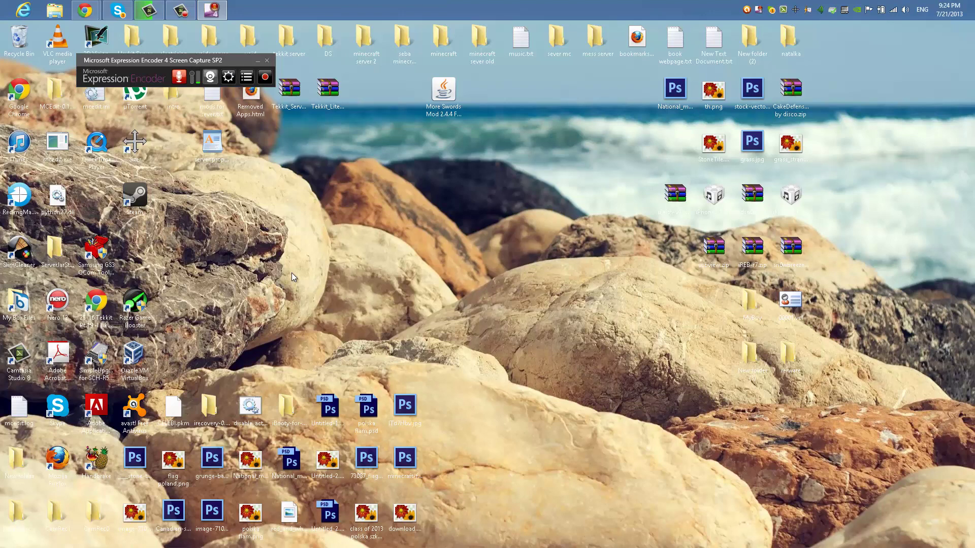
left_click(229, 77)
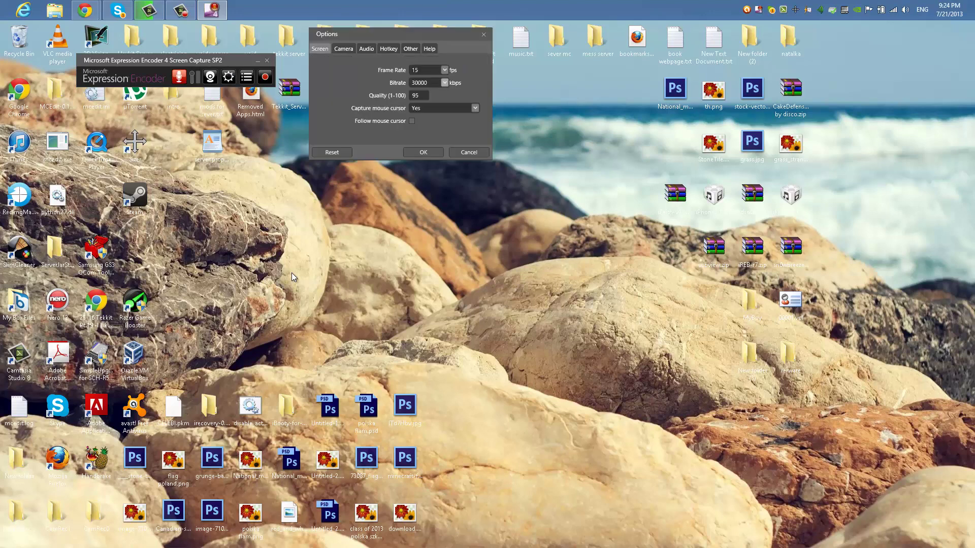
left_click(444, 70)
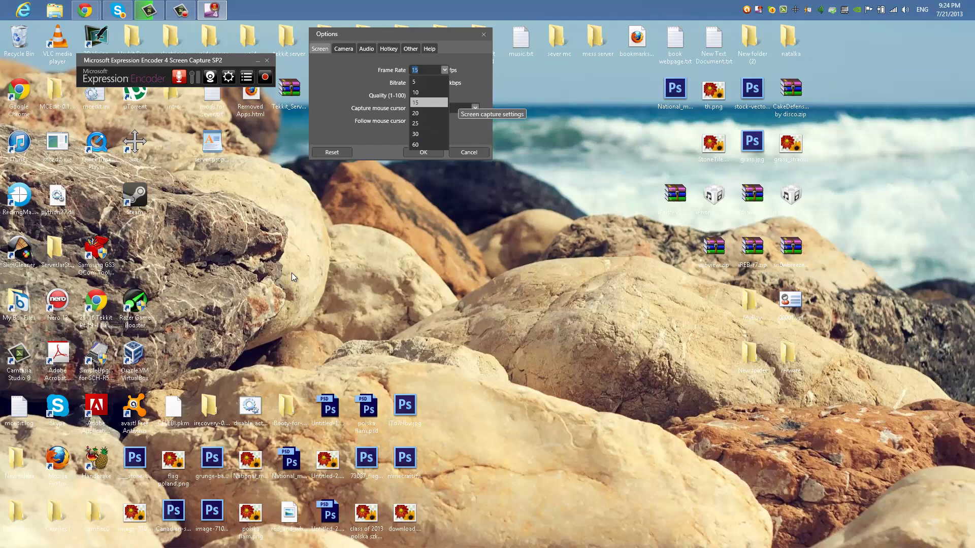
left_click(429, 102)
left_click(421, 95)
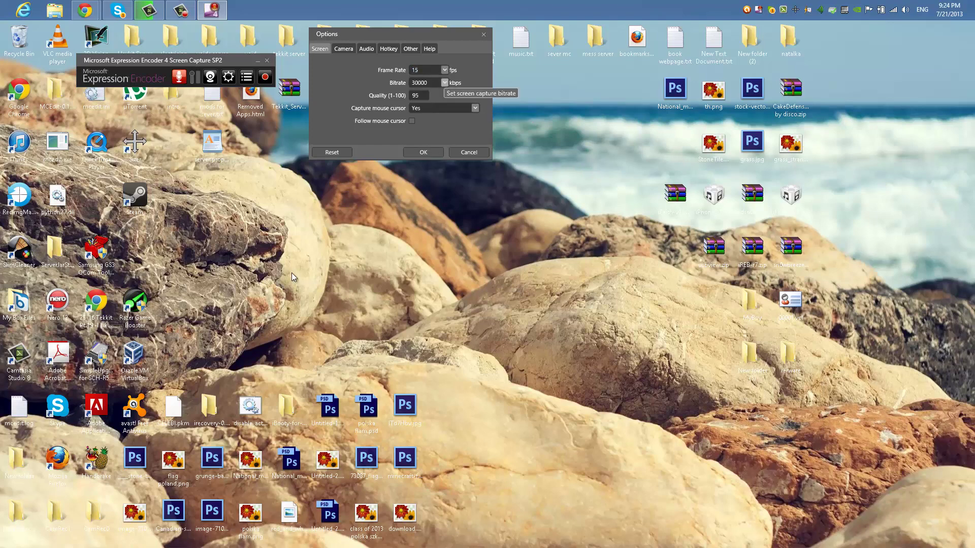
Step: Examine the list of microphone and speaker sources available in the audio capture options
left_click(345, 49)
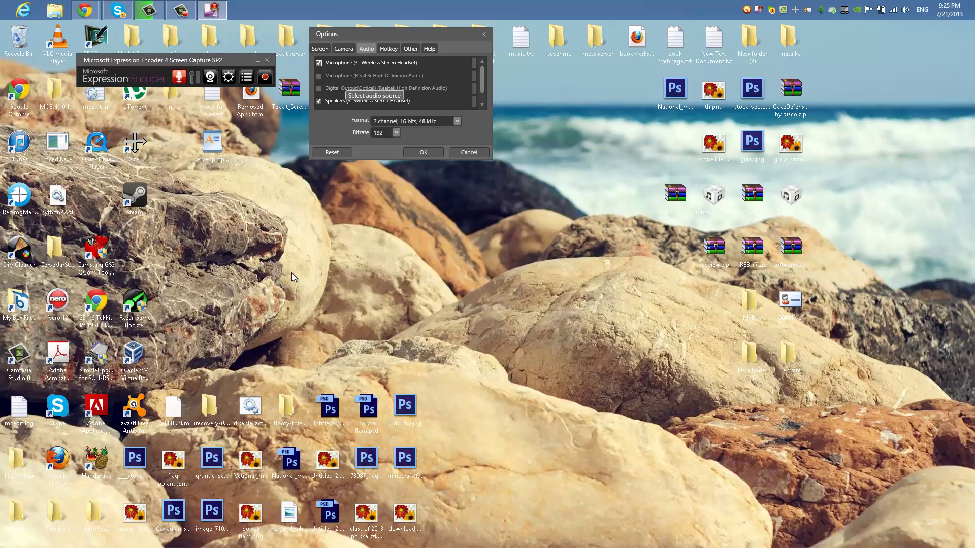
scroll(293, 277, "down", 1)
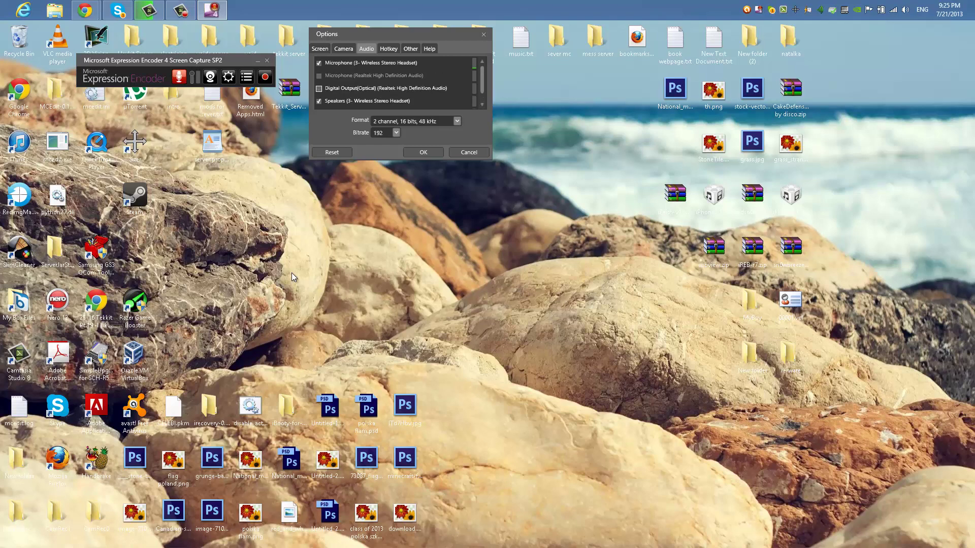
scroll(293, 277, "up", 1)
scroll(293, 276, "down", 1)
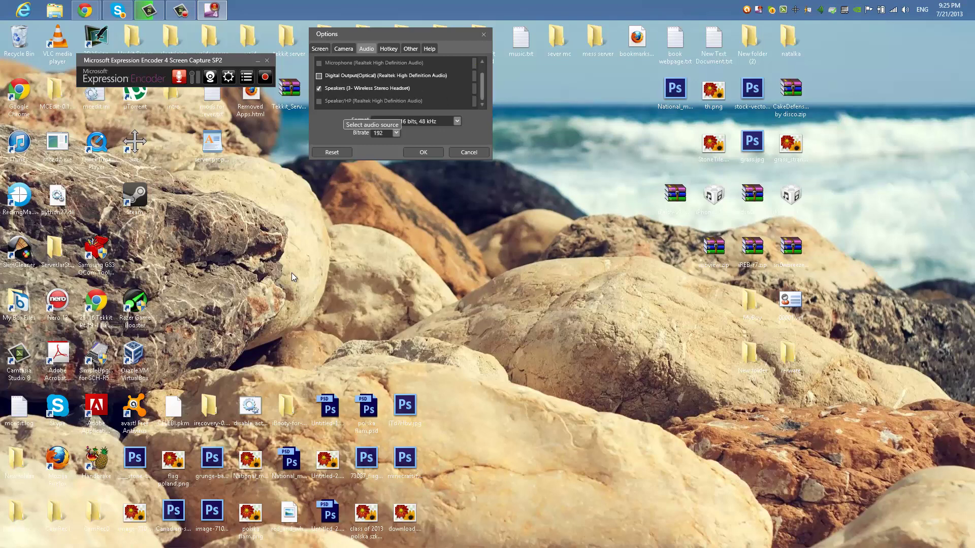
scroll(293, 277, "down", 1)
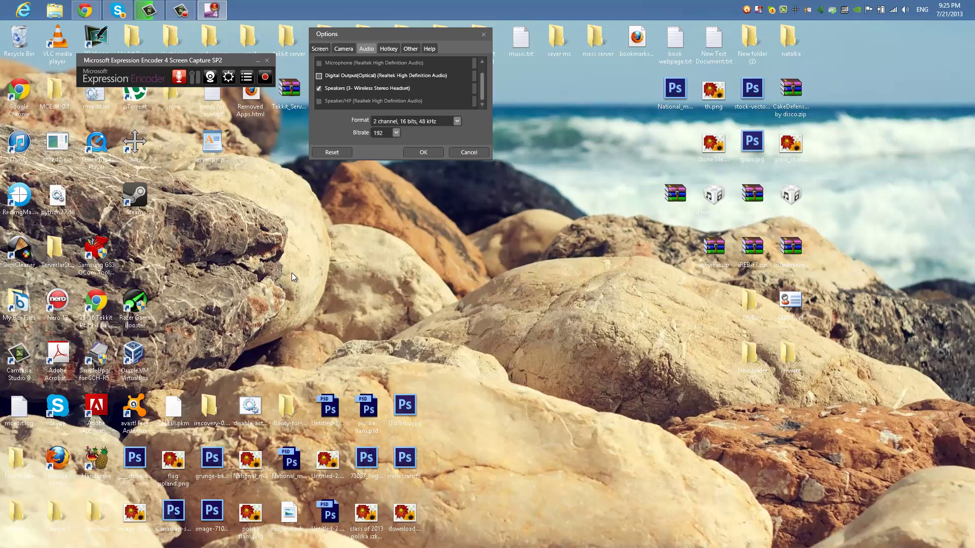
scroll(293, 277, "up", 1)
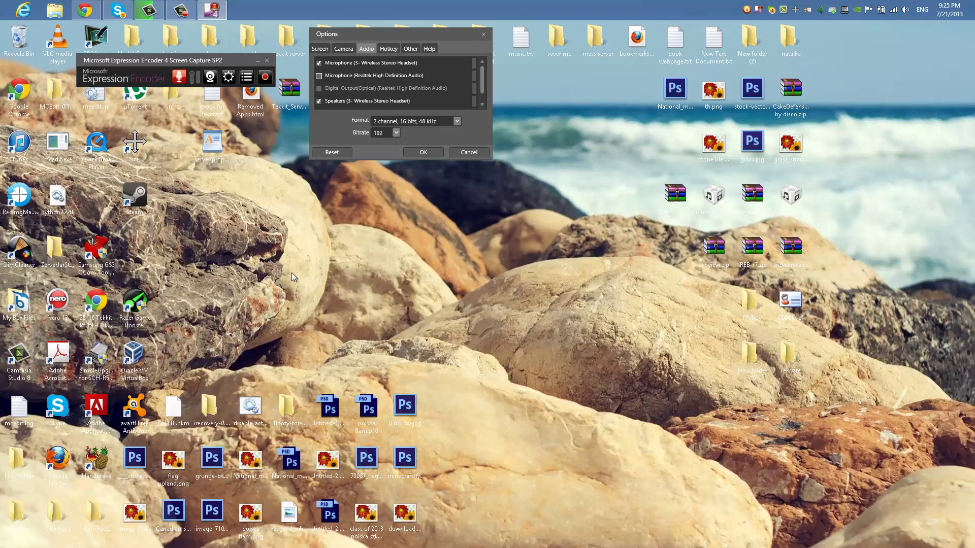
scroll(293, 277, "down", 1)
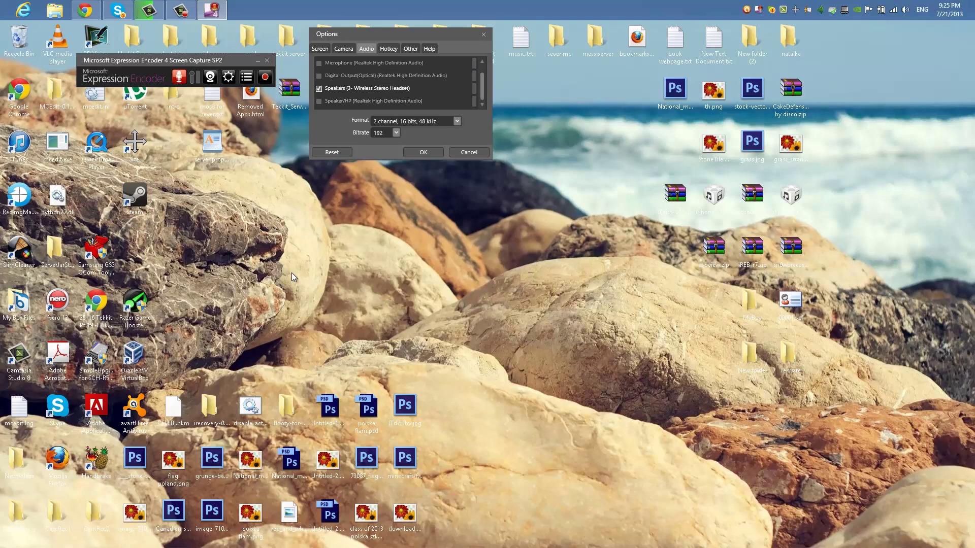
scroll(293, 277, "up", 1)
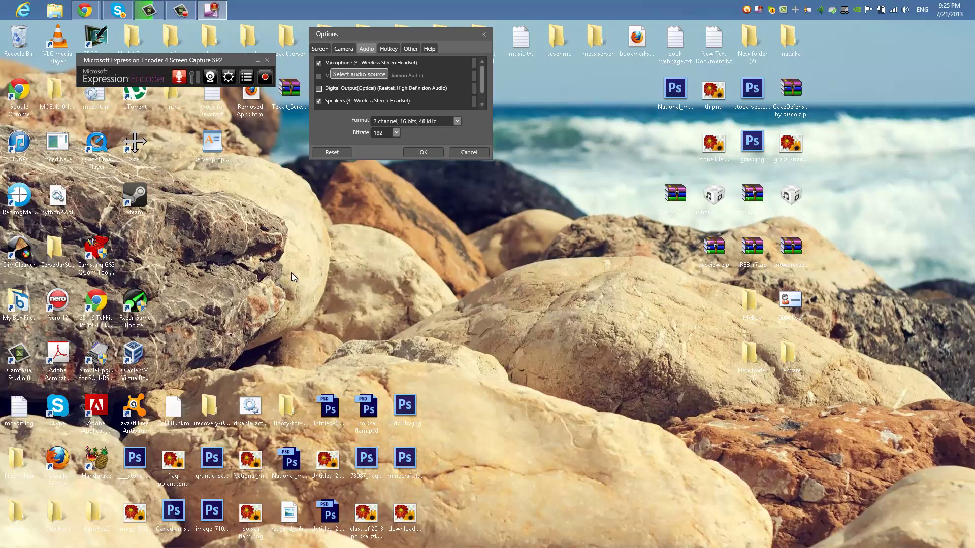
scroll(395, 83, "down", 1)
scroll(394, 83, "up", 1)
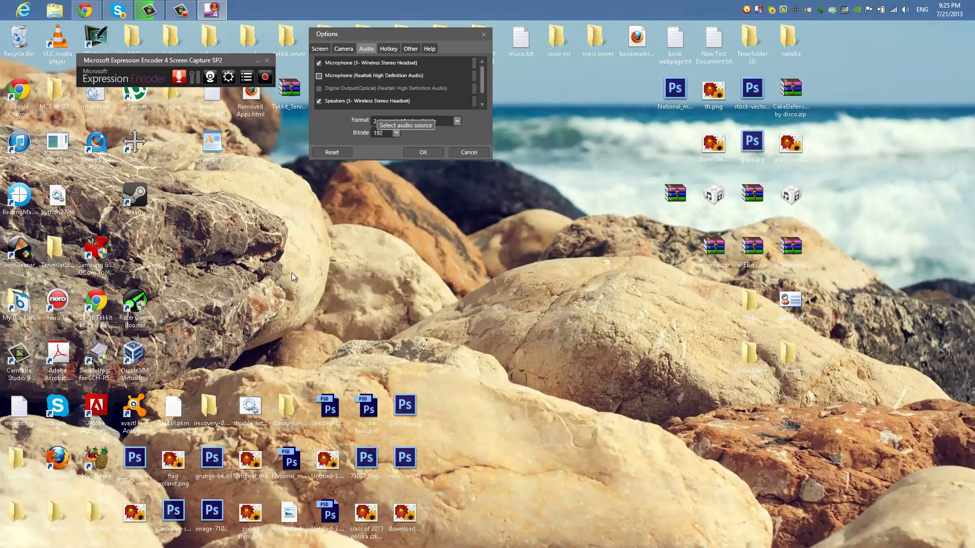
scroll(293, 277, "up", 1)
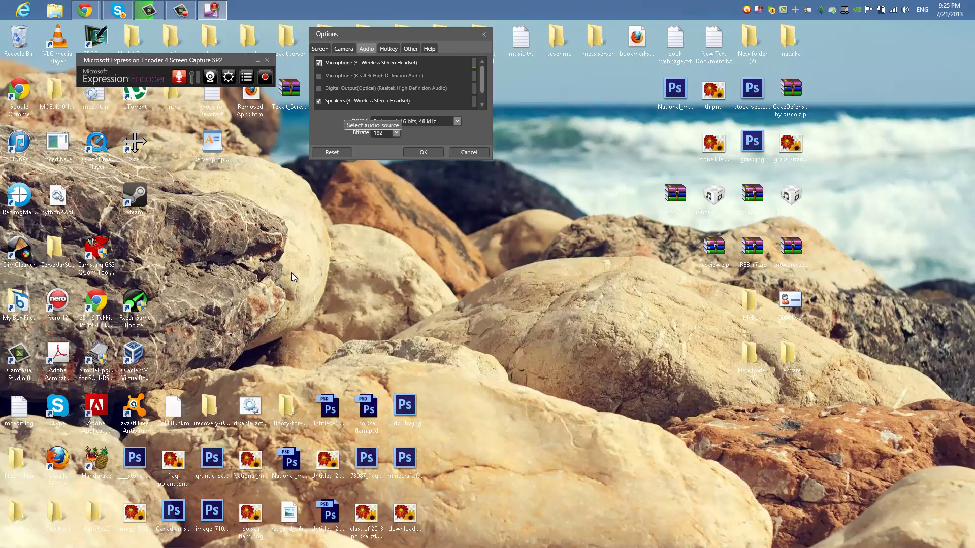
Step: Check the available audio formats, keep 2 channel, 16 bits, 48 kHz, and close the options
left_click(388, 49)
key("ctrl+shift+Tab")
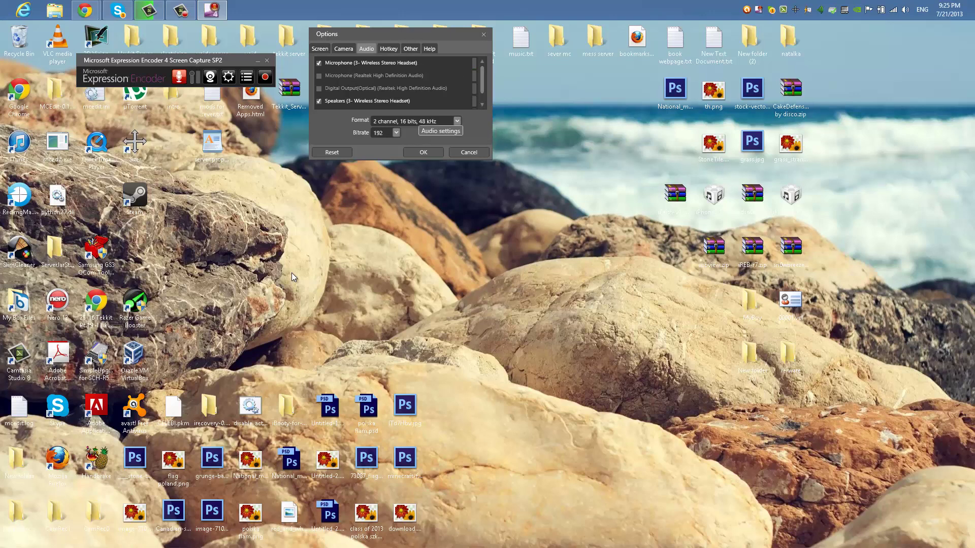
key("alt+Down")
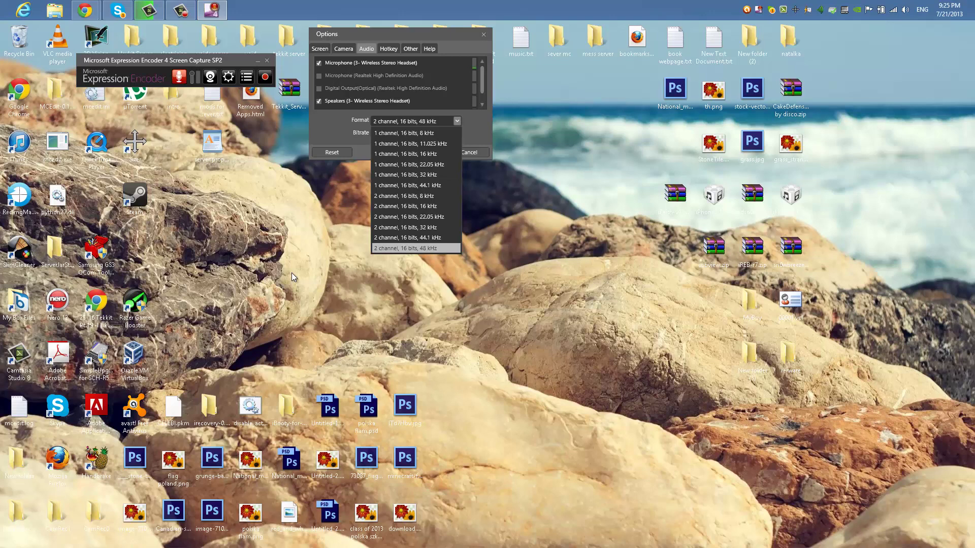
key("Return")
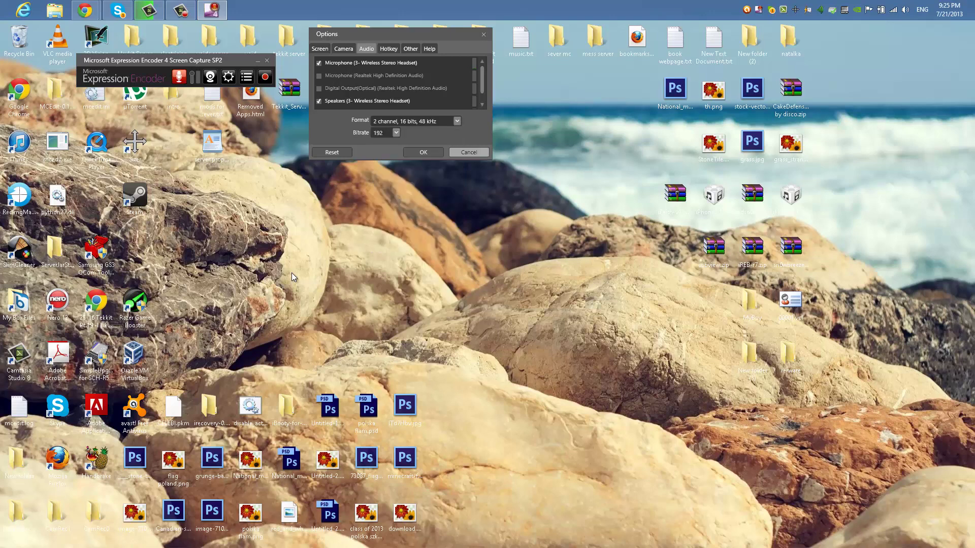
key("Return")
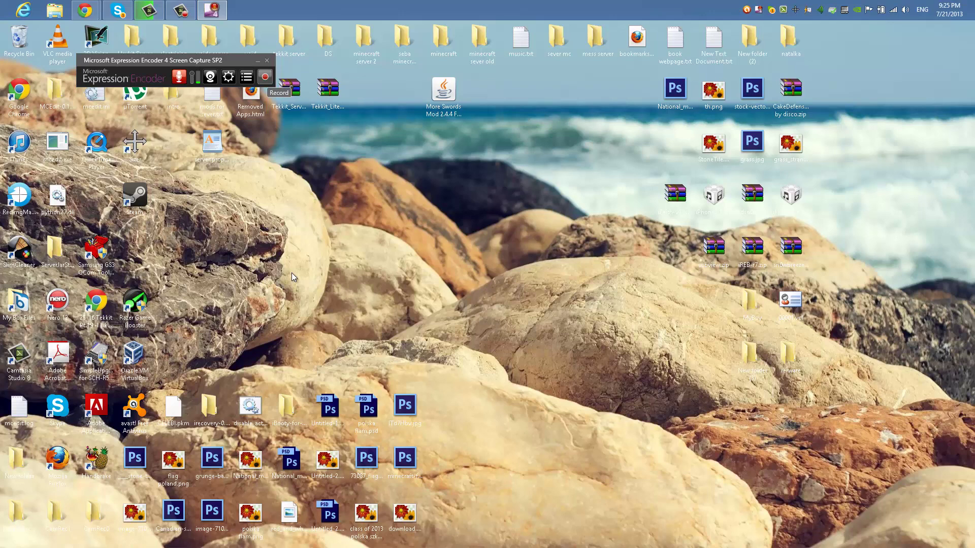
Step: Open the capture region selection for a new recording and review its preset sizes
left_click(265, 77)
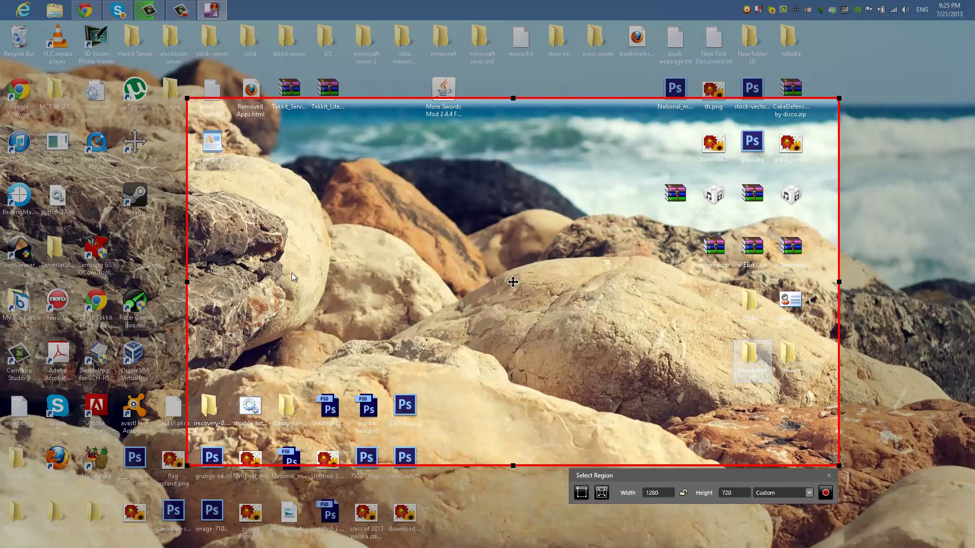
left_click(809, 494)
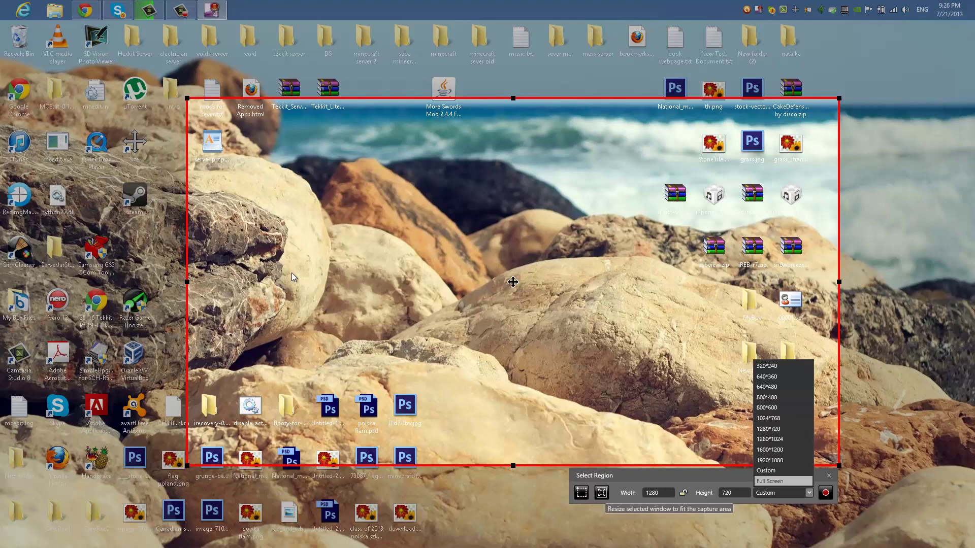
key("Escape")
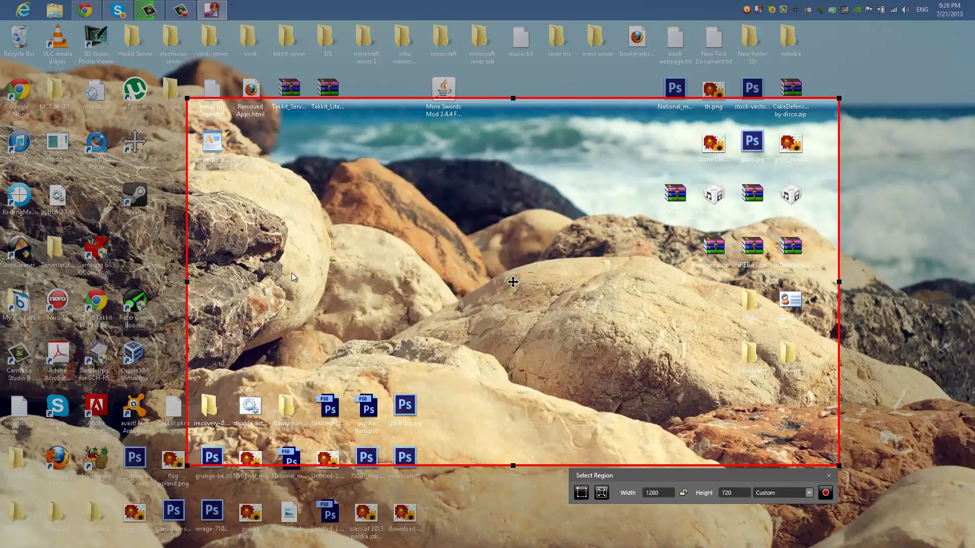
Step: Set the capture region to the 1280*720 preset and move it near the middle of the screen
left_click(581, 492)
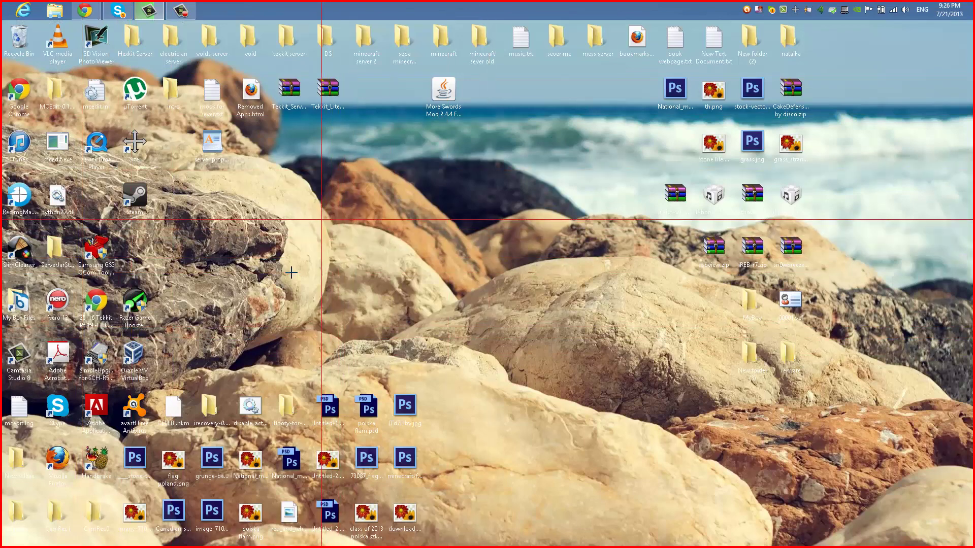
left_click(292, 274)
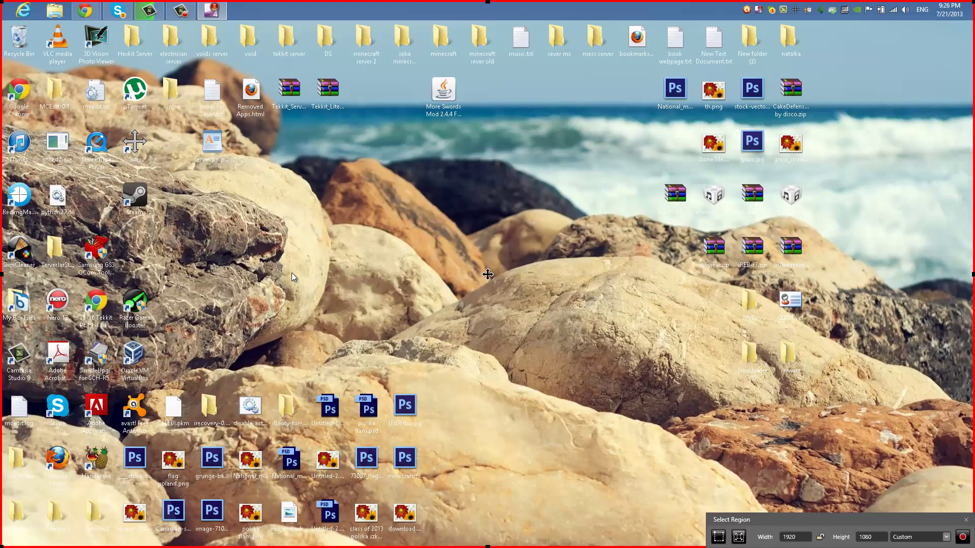
left_click(946, 536)
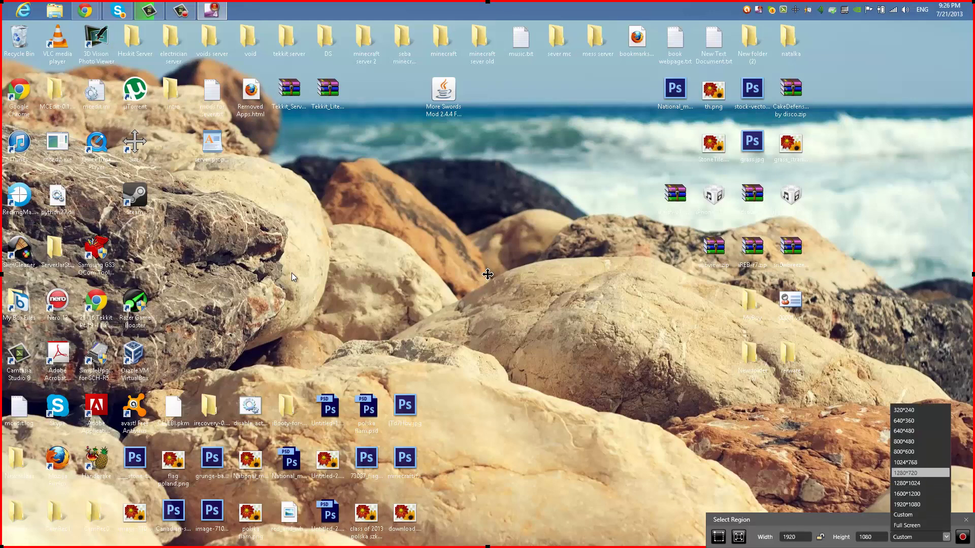
left_click(905, 473)
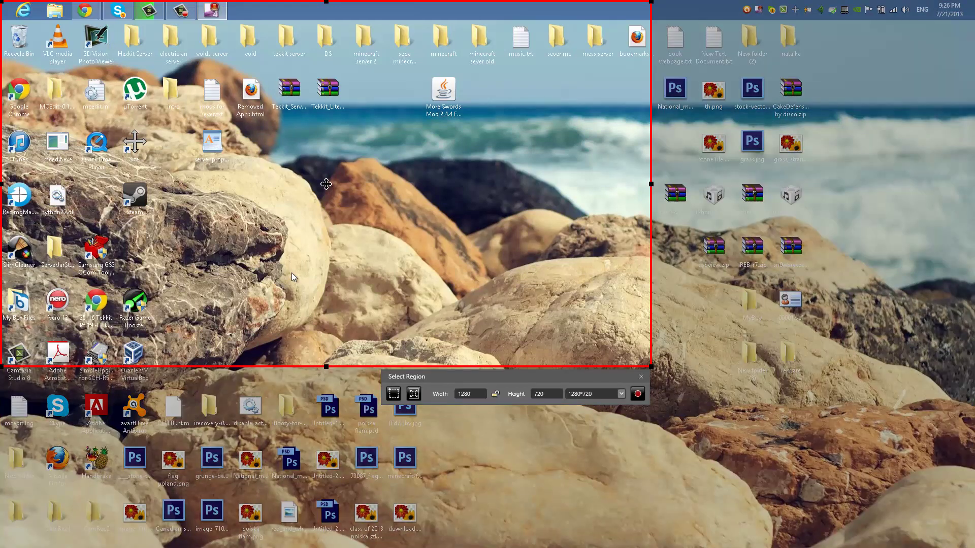
left_click_drag(326, 184, 480, 257)
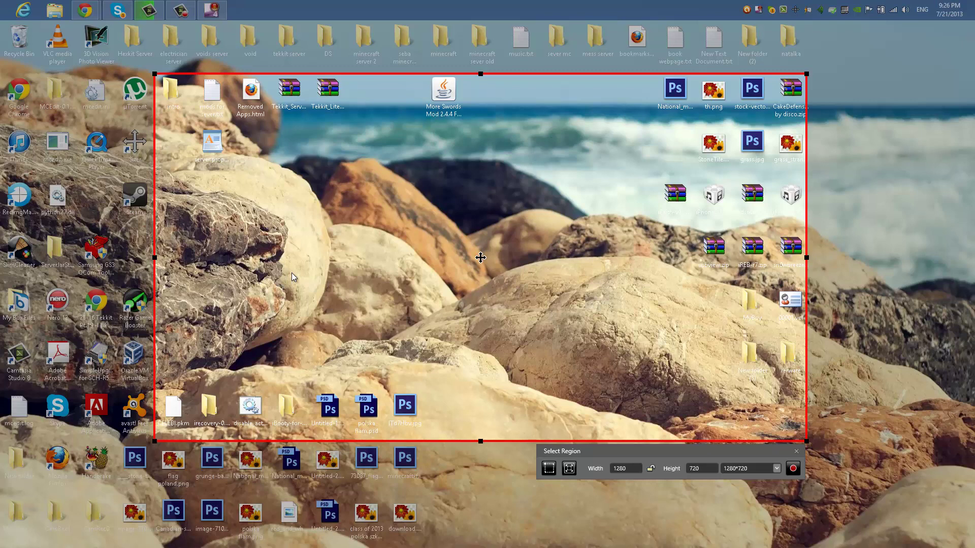
left_click_drag(480, 258, 488, 251)
Step: Record a few seconds of the selected region and stop the recording
left_click_drag(292, 273, 291, 273)
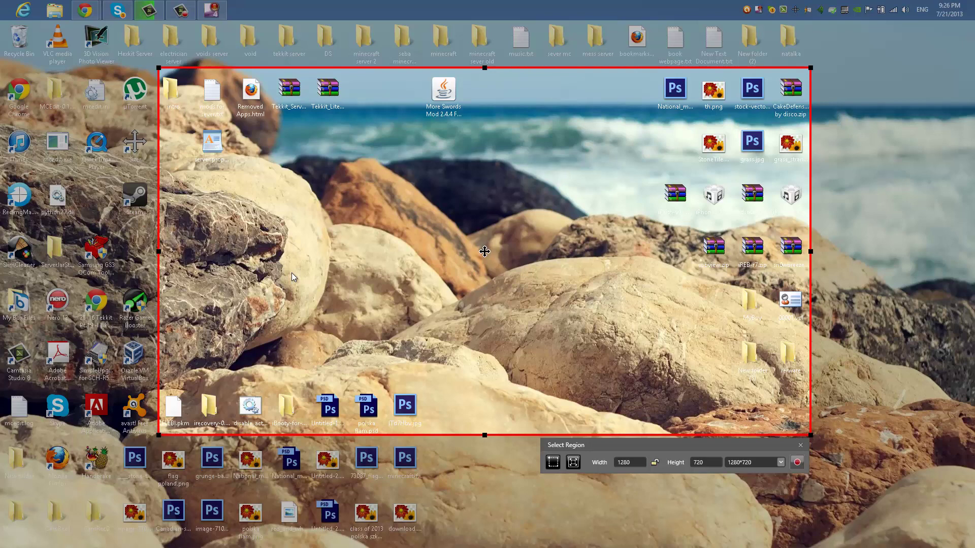
key("Escape")
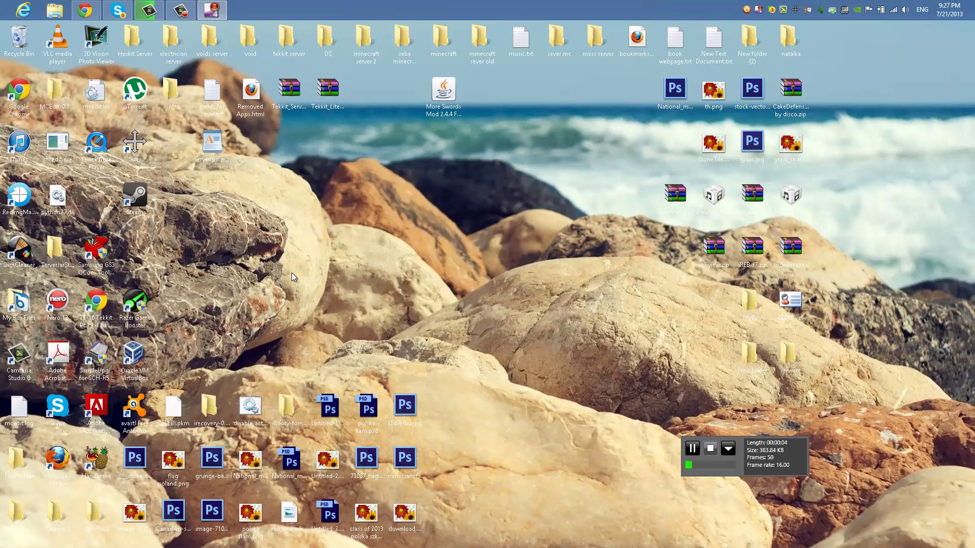
key("F10")
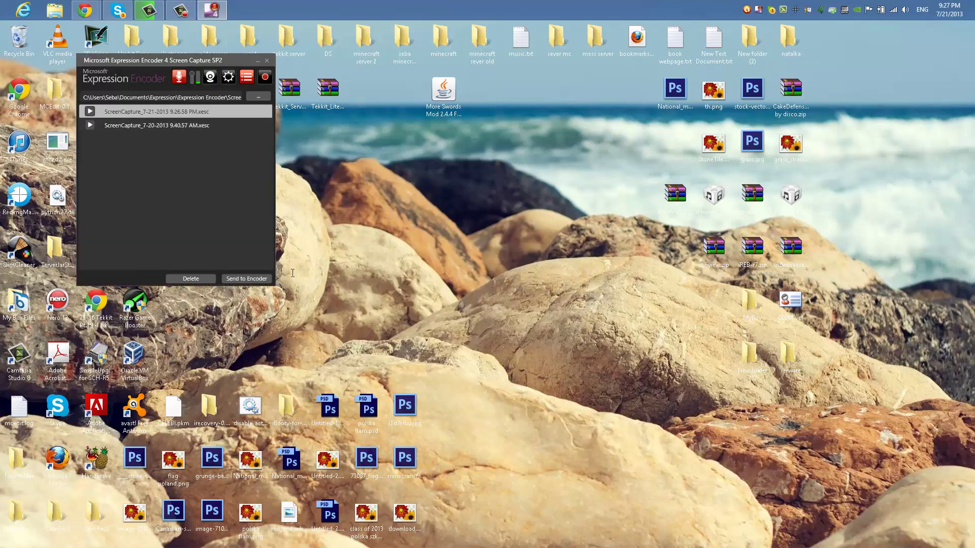
Step: Preview the capture ScreenCapture_7-21-2013 9.26.58 PM.xesc and close the preview
key("Down")
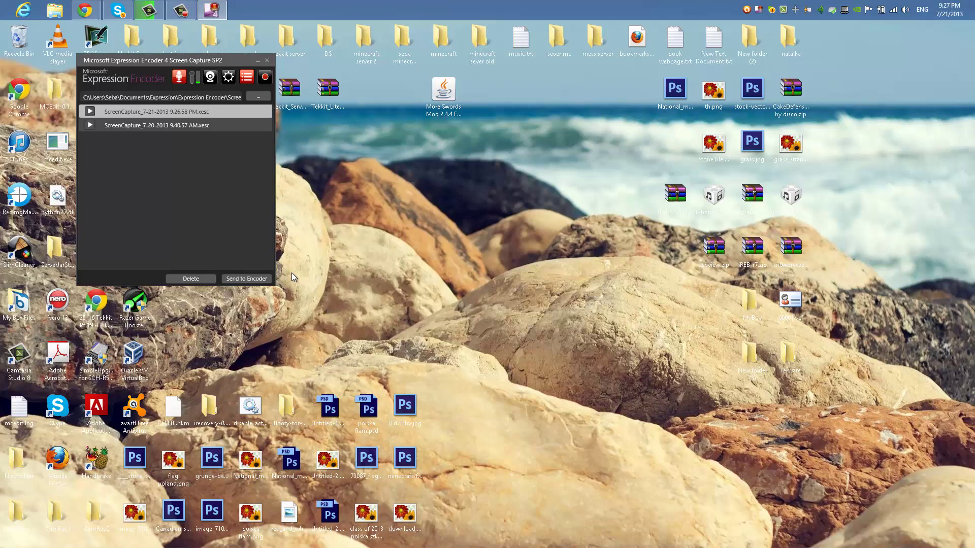
key("Up")
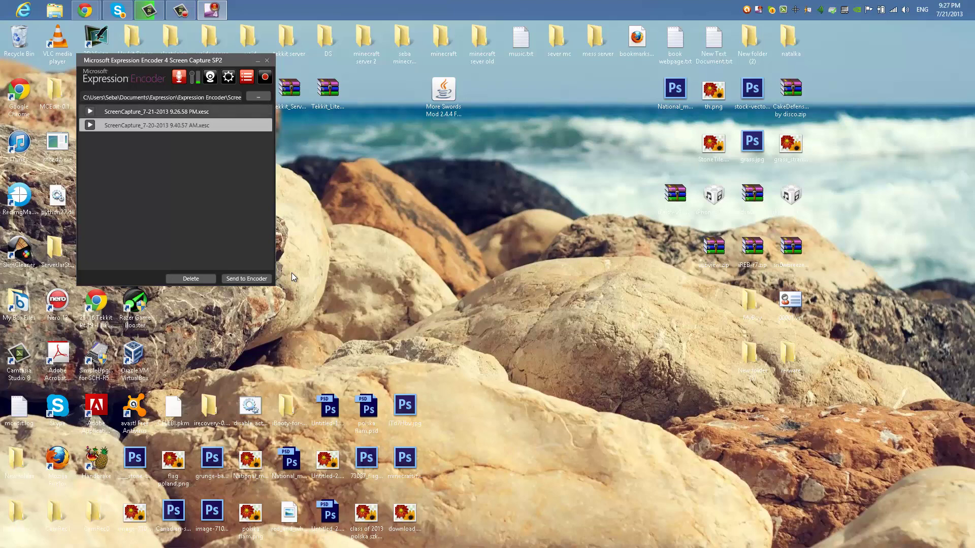
key("Return")
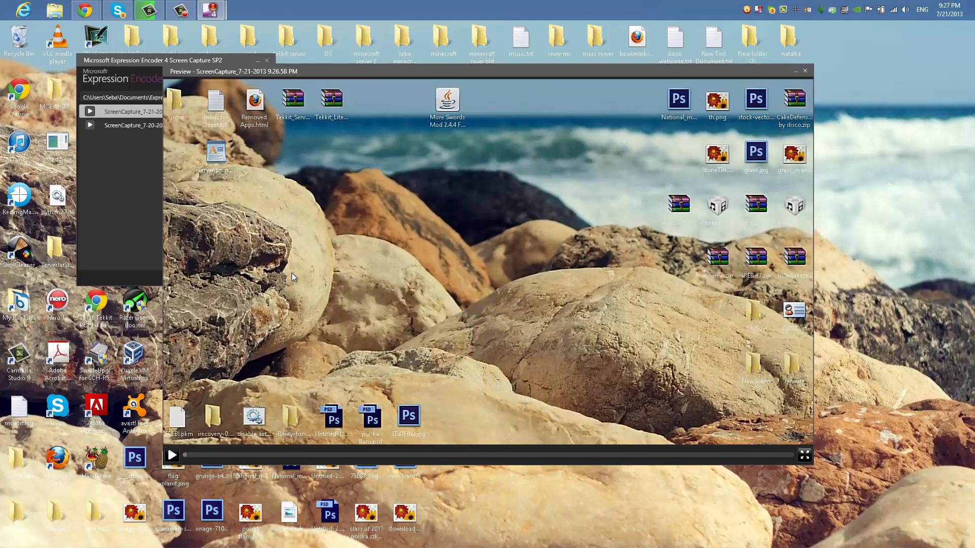
left_click(805, 71)
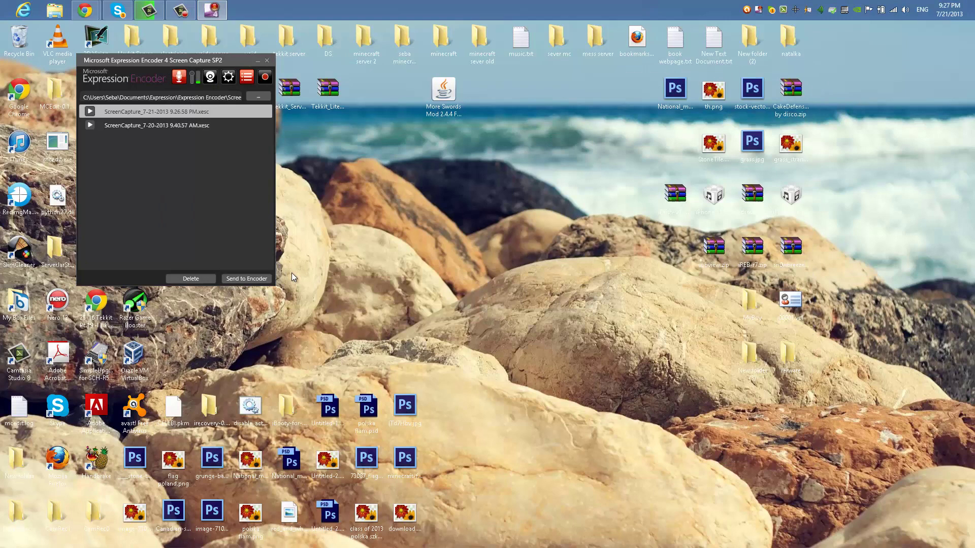
Step: Send the 7-21-2013 capture to Expression Encoder 4 Pro, maximize its window and play part of the clip
left_click(246, 279)
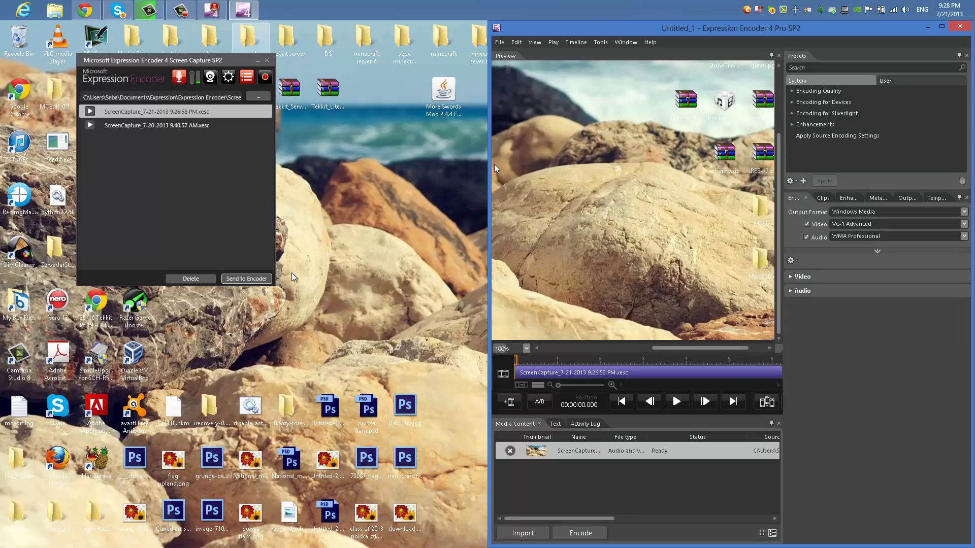
key("super+Up")
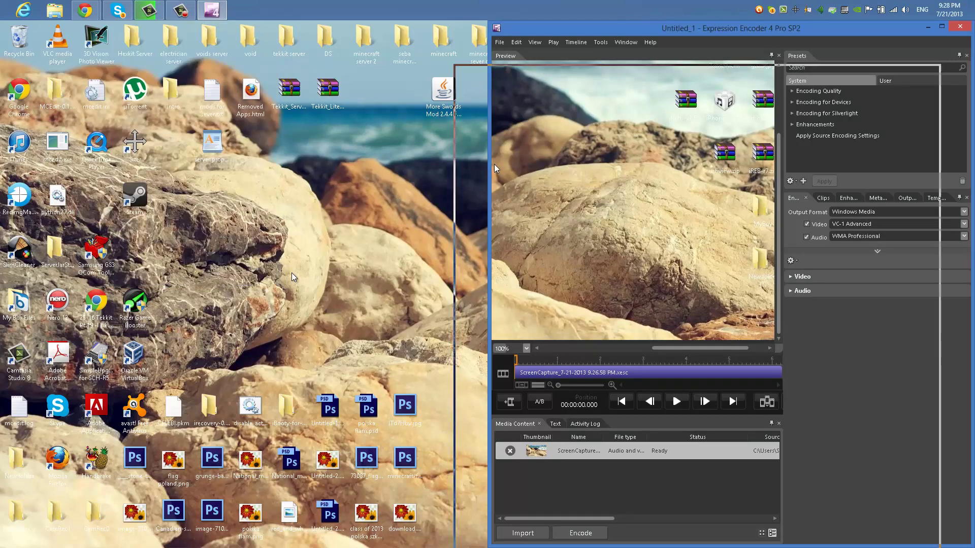
key("space")
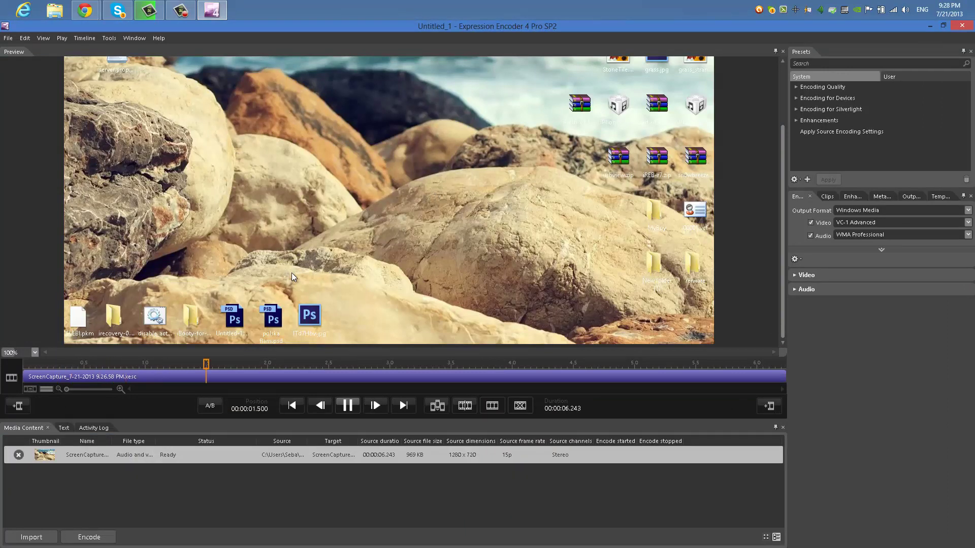
key("space")
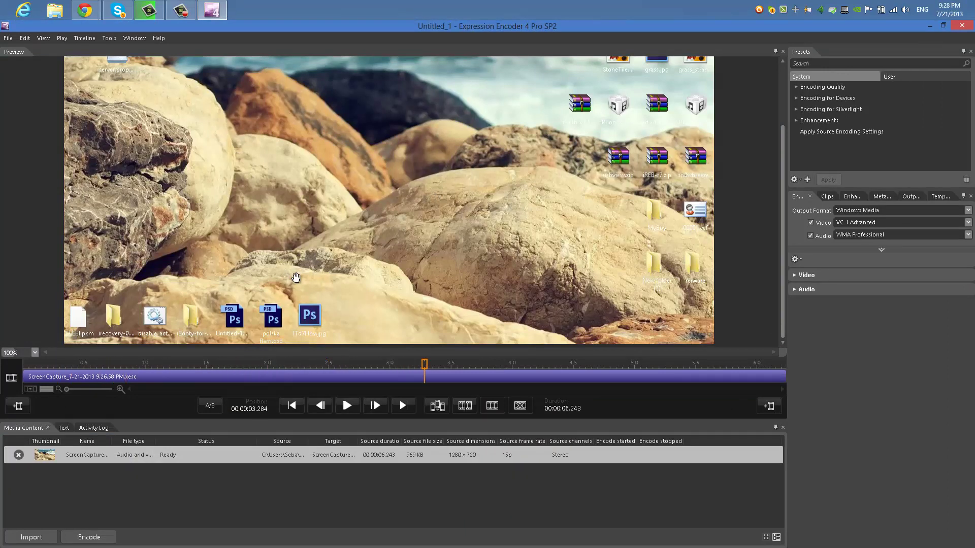
Step: Examine the system presets for encoding quality and for WMV devices
left_click(795, 87)
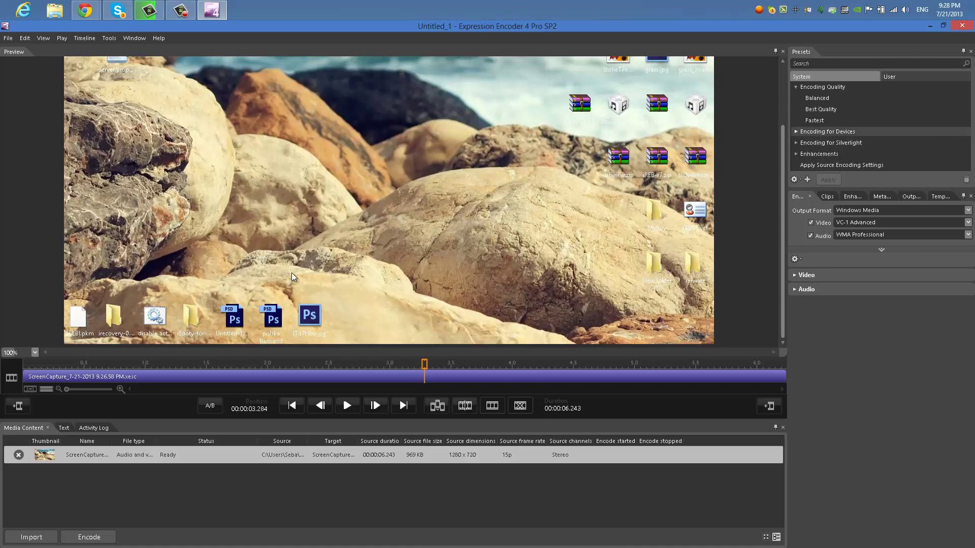
left_click(796, 132)
scroll(876, 127, "down", 1)
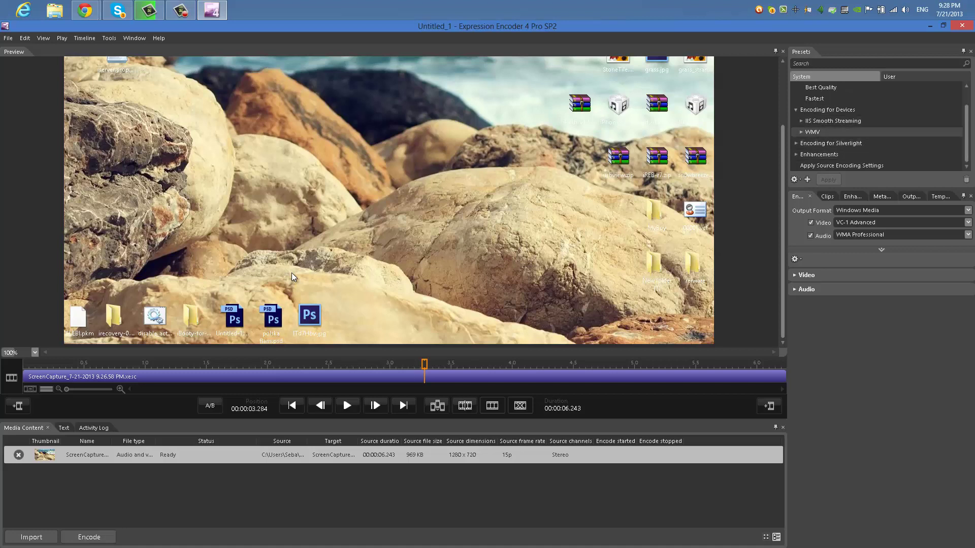
left_click(801, 131)
scroll(846, 132, "down", 1)
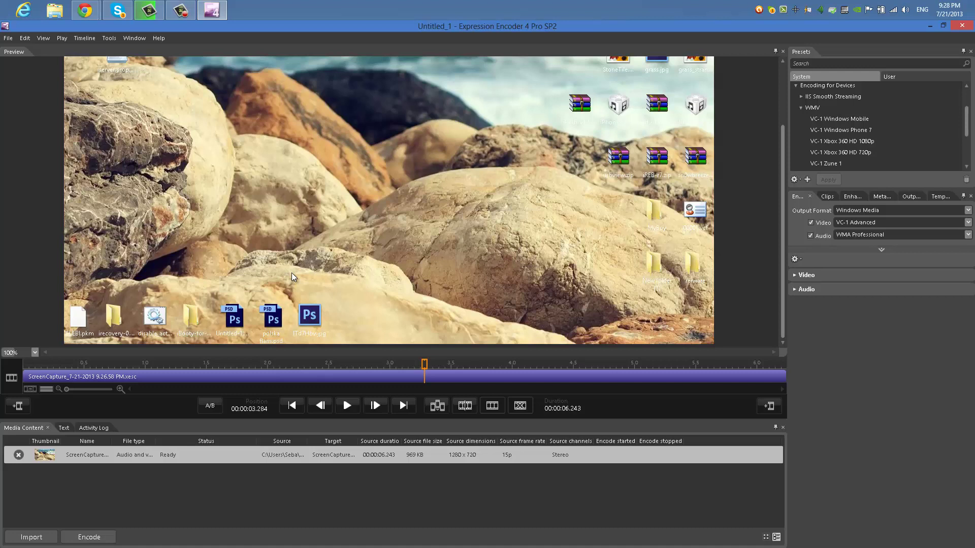
Step: Review the video encoding settings and the enhancement options, and close the project without saving it
left_click(806, 275)
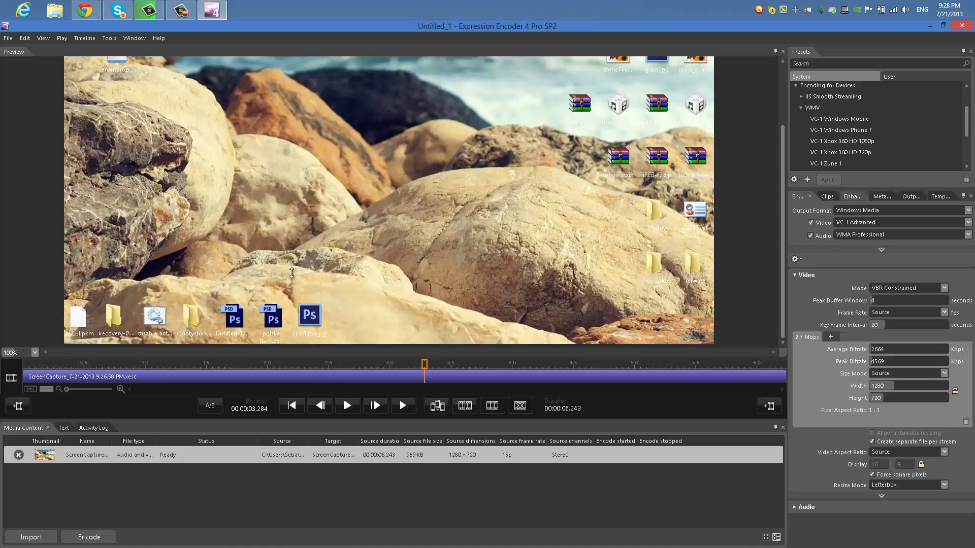
left_click(853, 197)
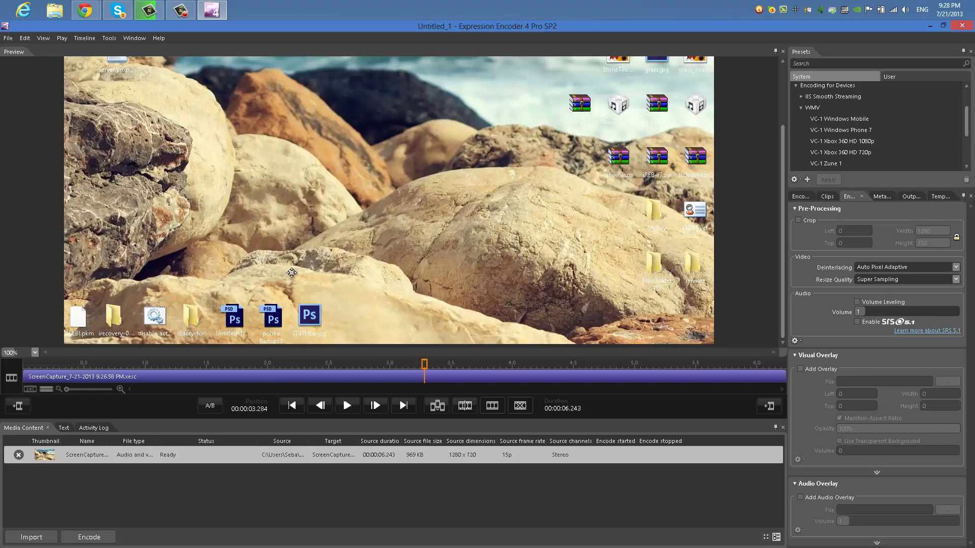
mouse_move(861, 312)
left_mouse_down()
mouse_move(959, 311)
mouse_move(855, 312)
left_mouse_up()
left_click(962, 26)
key("n")
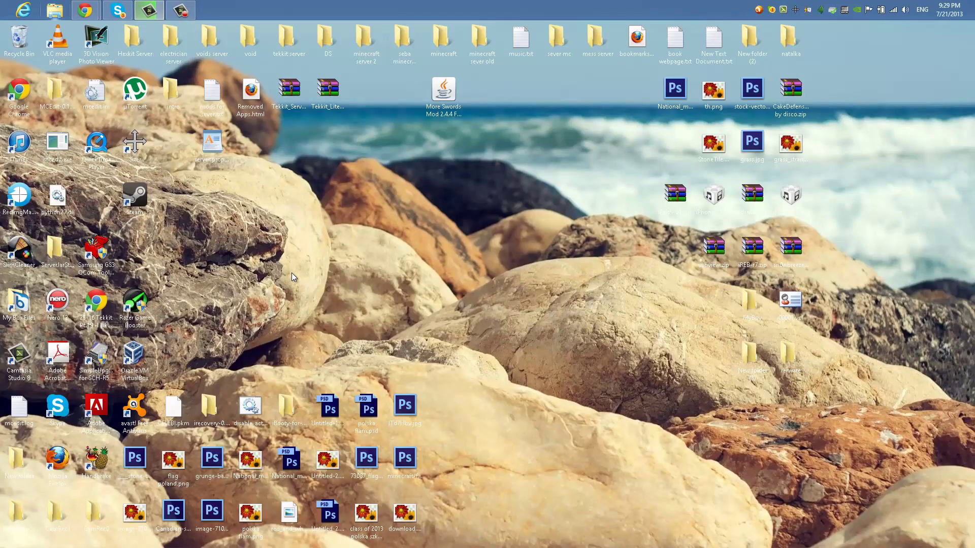
Step: Open the Expression Encoder folder inside the Expression folder of the Documents library
key("super+2")
key("Down")
key("Return")
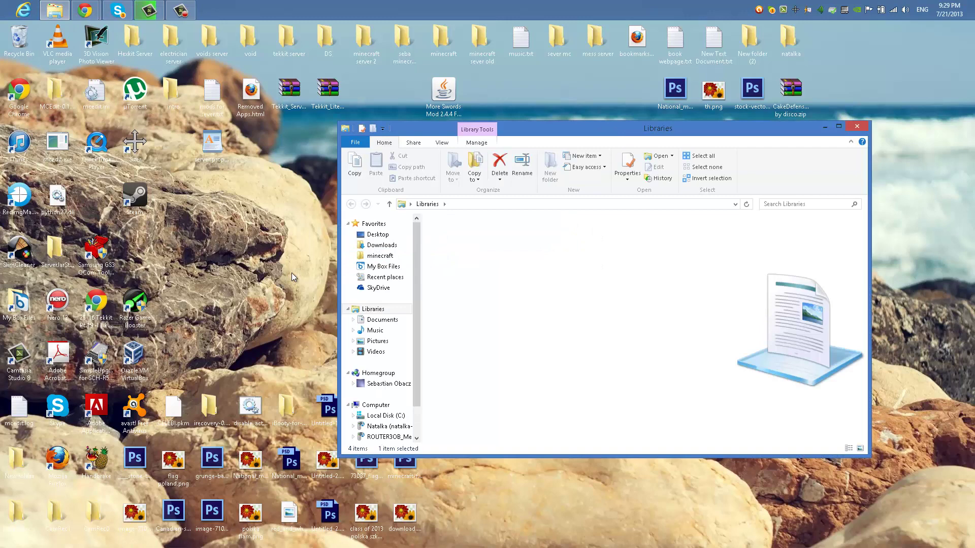
key("Return")
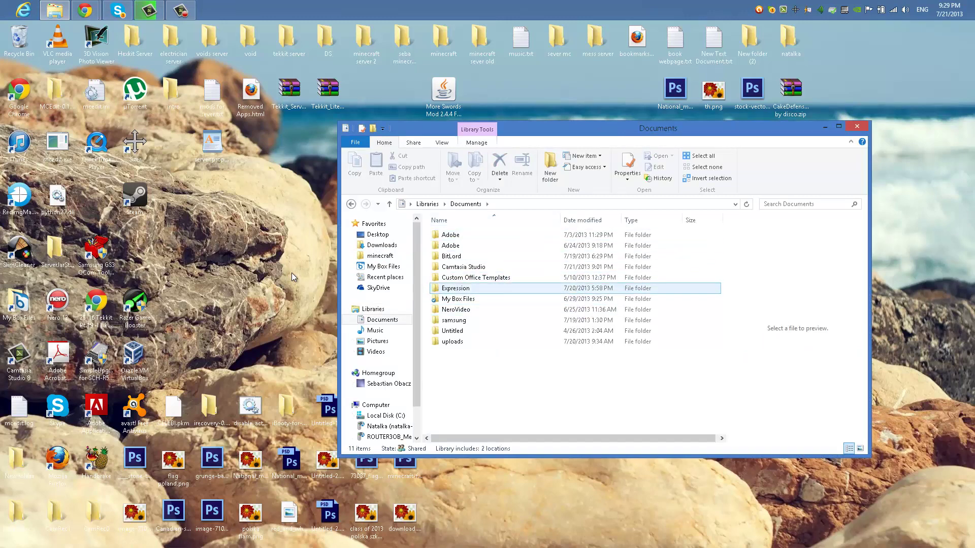
key("Return")
key("Down")
key("Return")
key("Down")
key("Down")
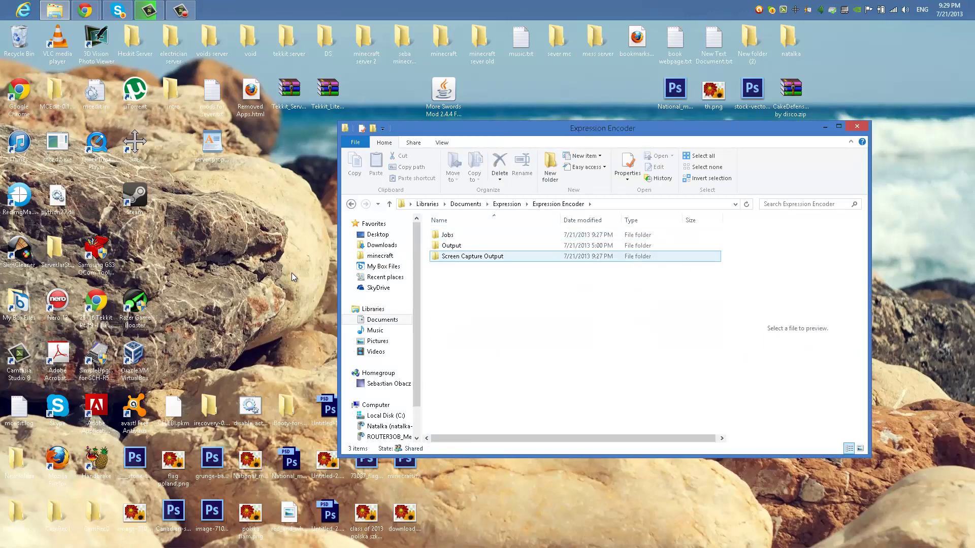
Step: Check the Output folder, return, and open the Screen Capture Output folder
key("Up")
key("Return")
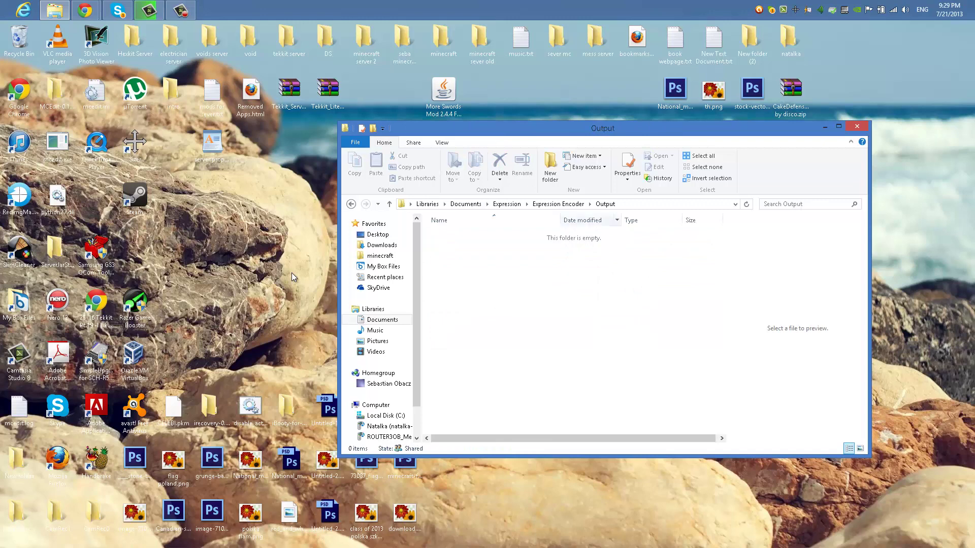
key("BackSpace")
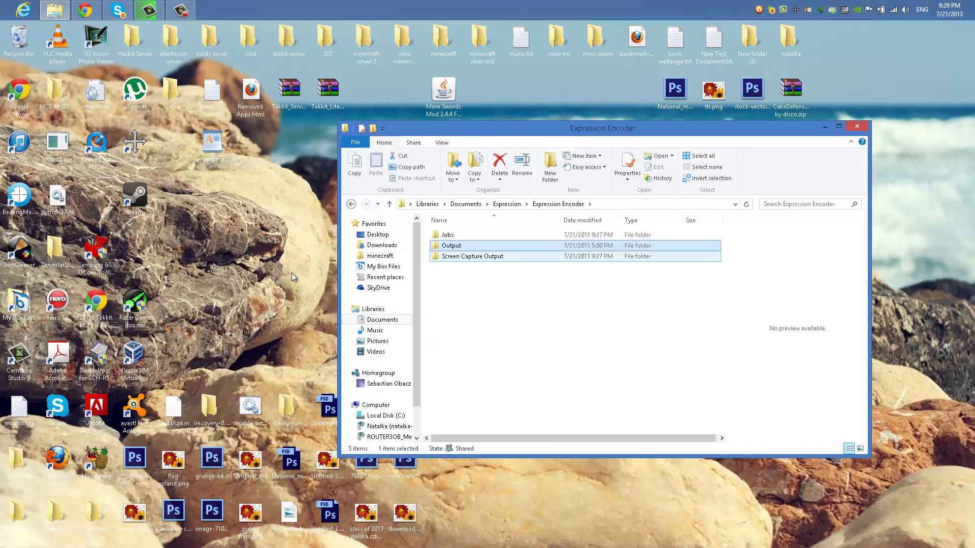
key("Down")
key("Return")
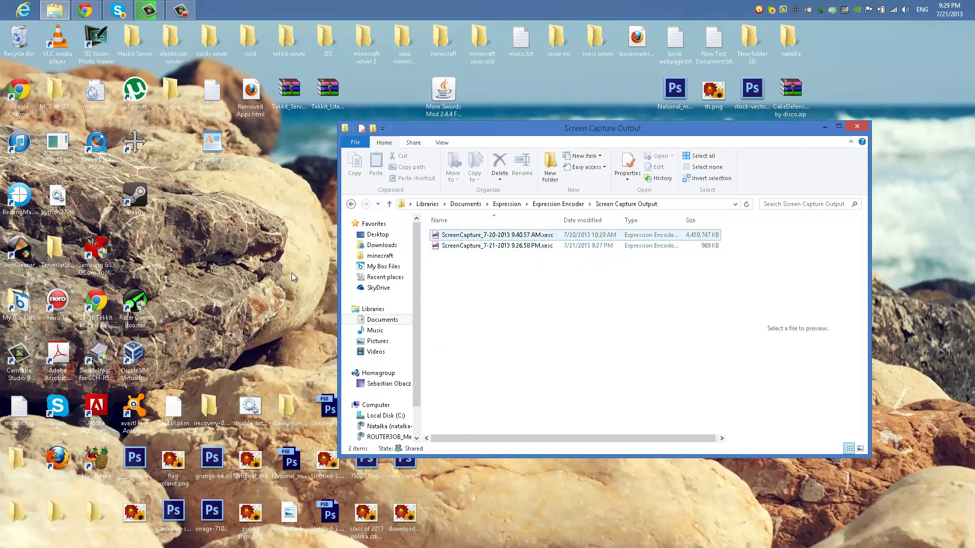
Step: Delete ScreenCapture_7-21-2013 9.26.58 PM.xesc and close the folder window
key("Down")
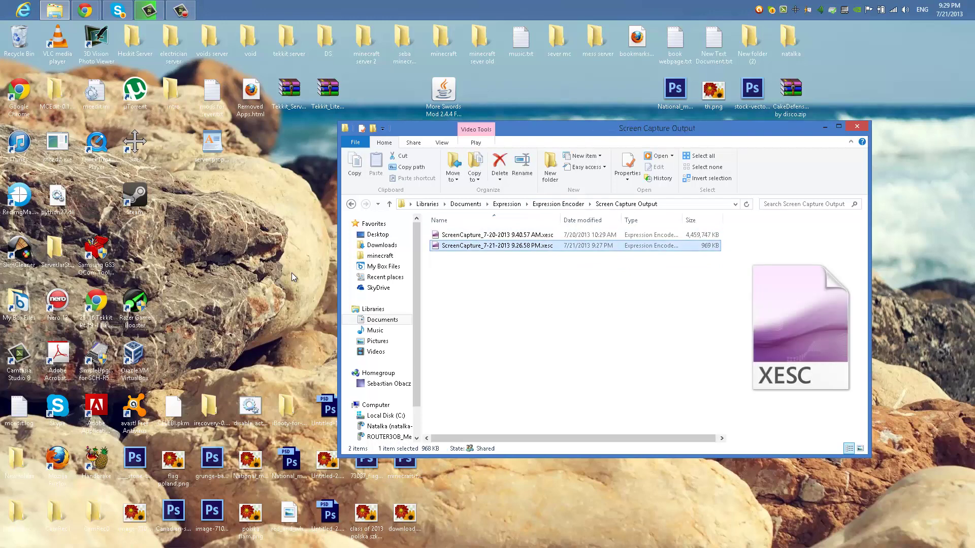
key("Delete")
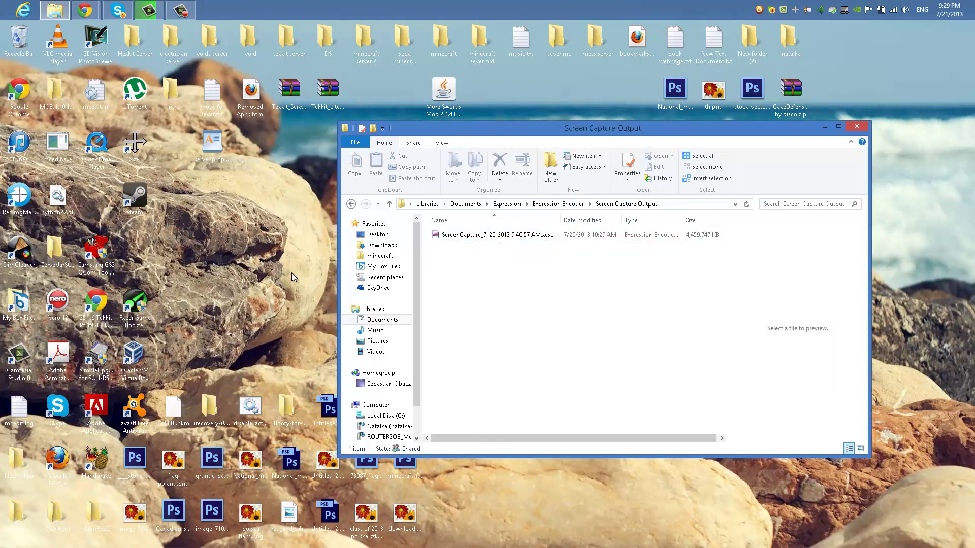
key("alt+F4")
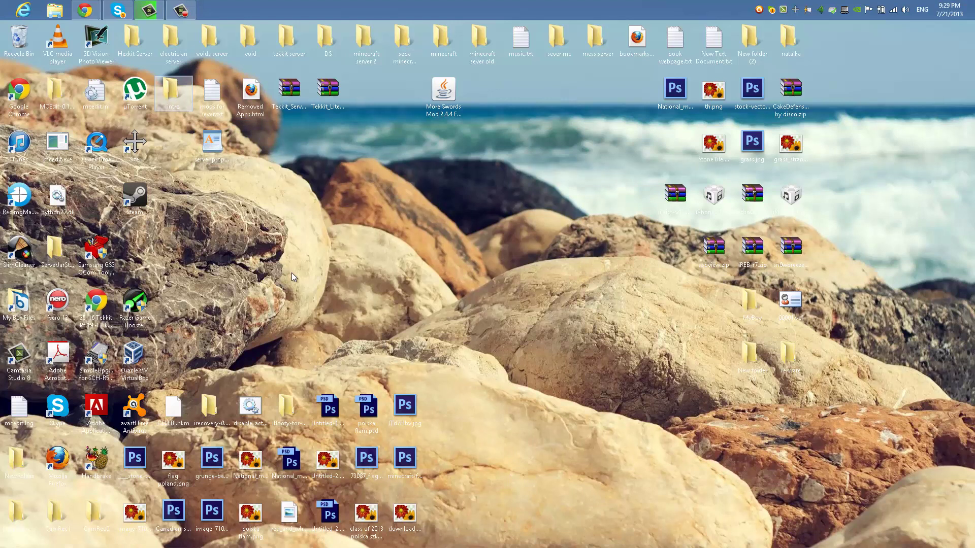
key("super")
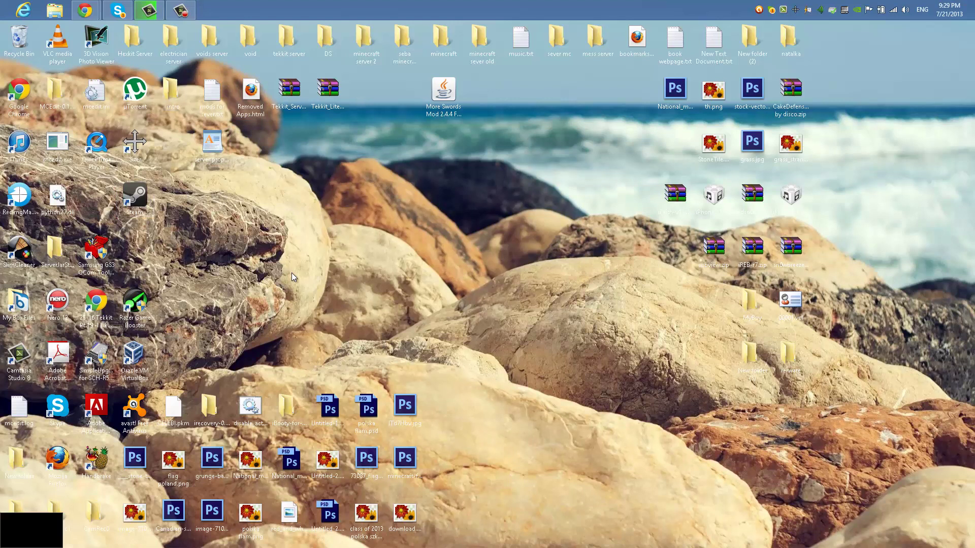
scroll(292, 276, "down", 10)
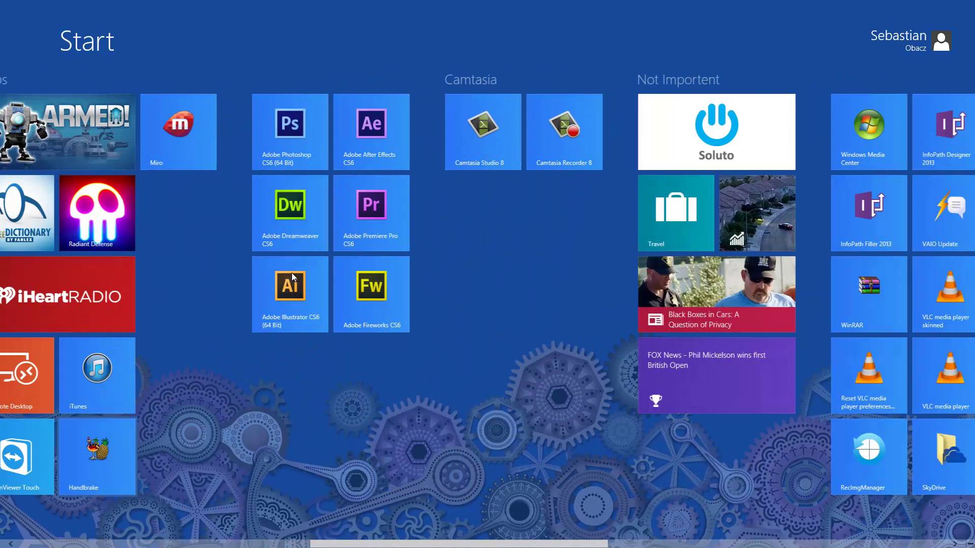
scroll(292, 277, "up", 5)
key("super")
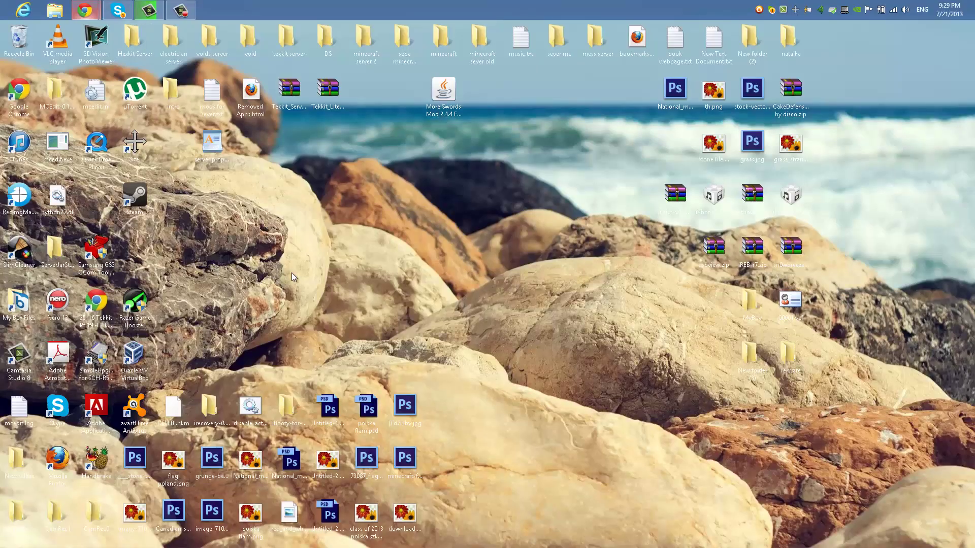
Step: Switch to the Chrome window showing the Microsoft Expression Encoder 4 download page and maximize it
mouse_move(85, 12)
key("Right")
key("Right")
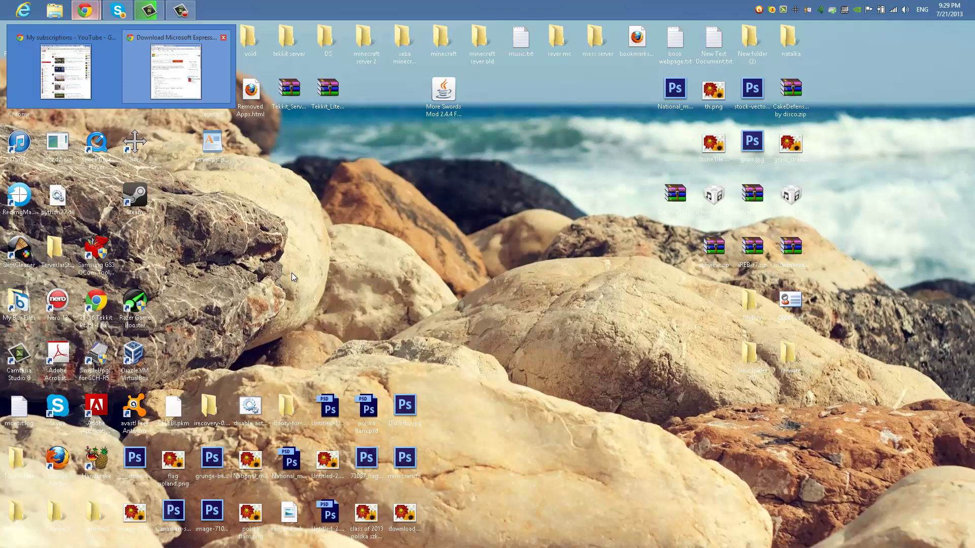
key("Left")
key("Right")
key("Return")
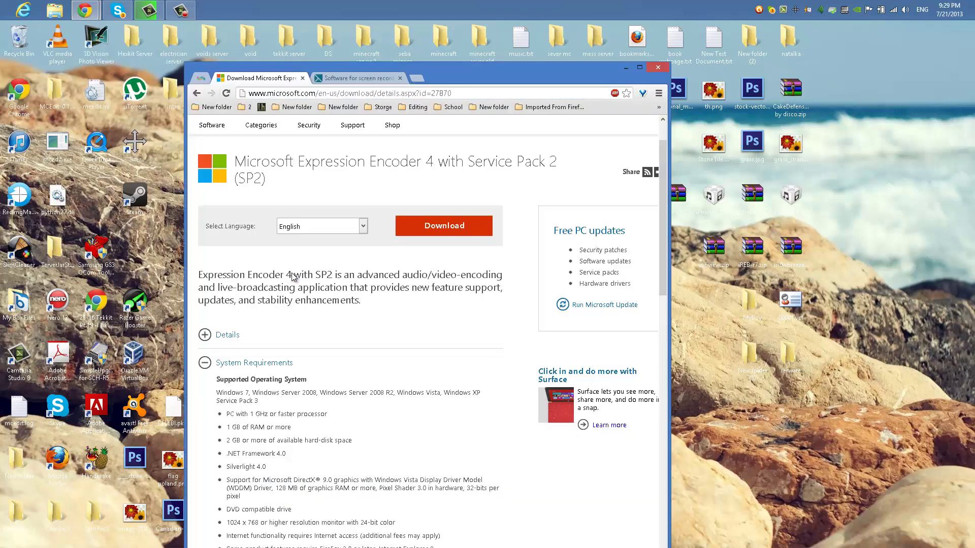
left_click_drag(356, 68, 387, 47)
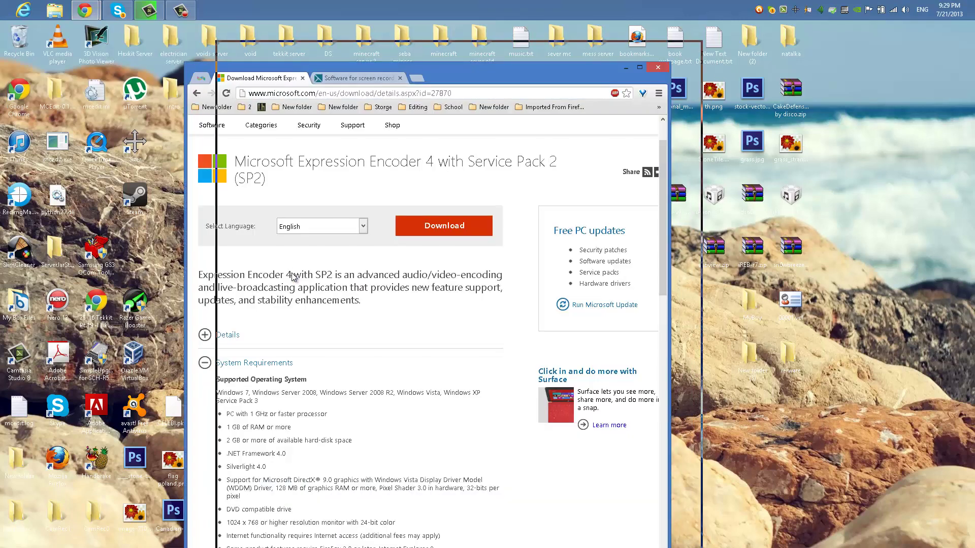
key("super+Up")
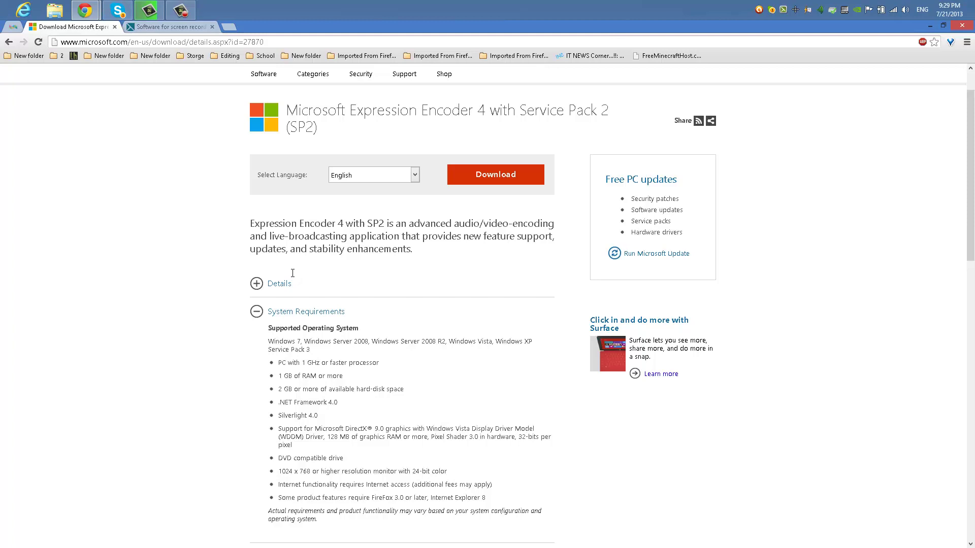
Step: Show TechSmith's Camtasia Studio product page, skim it and open its Features page
key("ctrl+Tab")
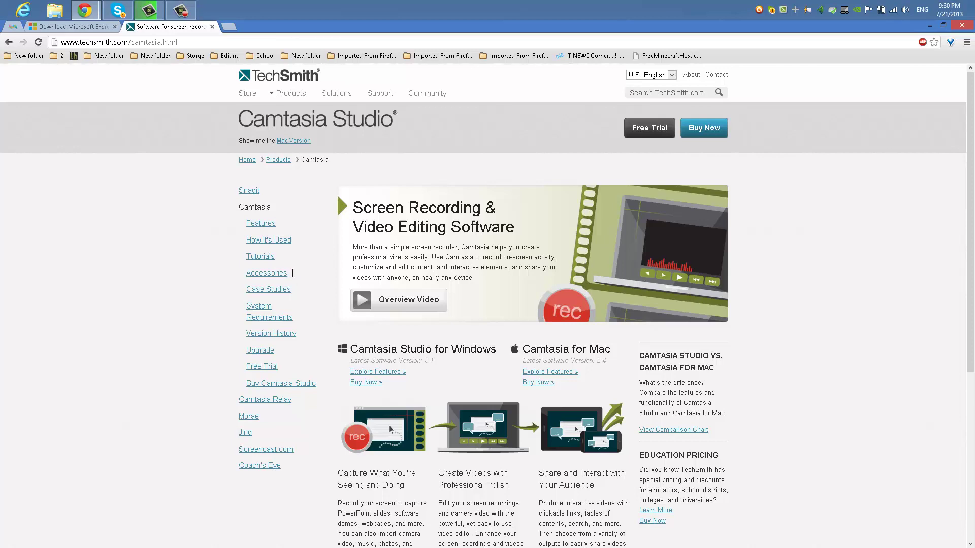
scroll(293, 273, "down", 2)
scroll(293, 273, "up", 2)
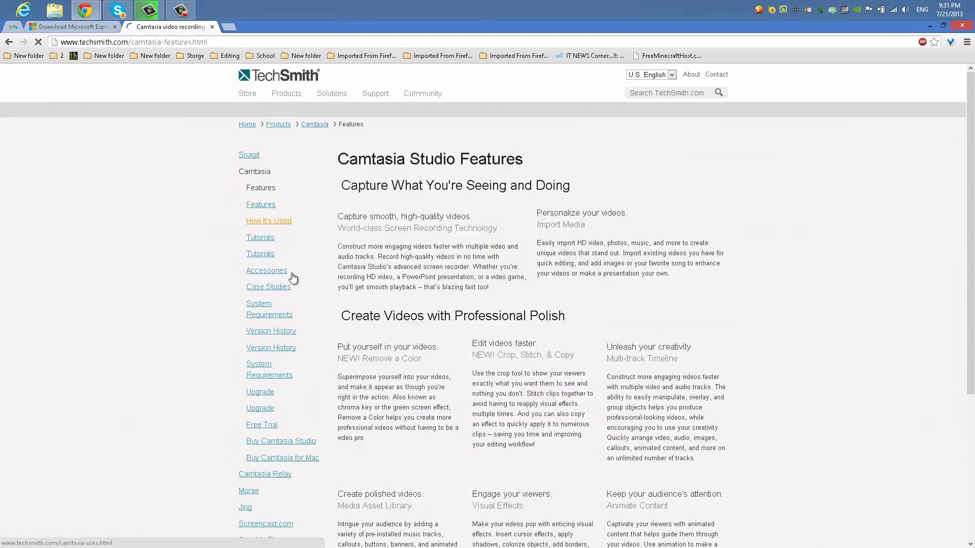
Step: Look through the Camtasia Studio features down to the sharing and audience interaction section, and return to the page's beginning
scroll(293, 278, "down", 1)
scroll(293, 278, "down", 5)
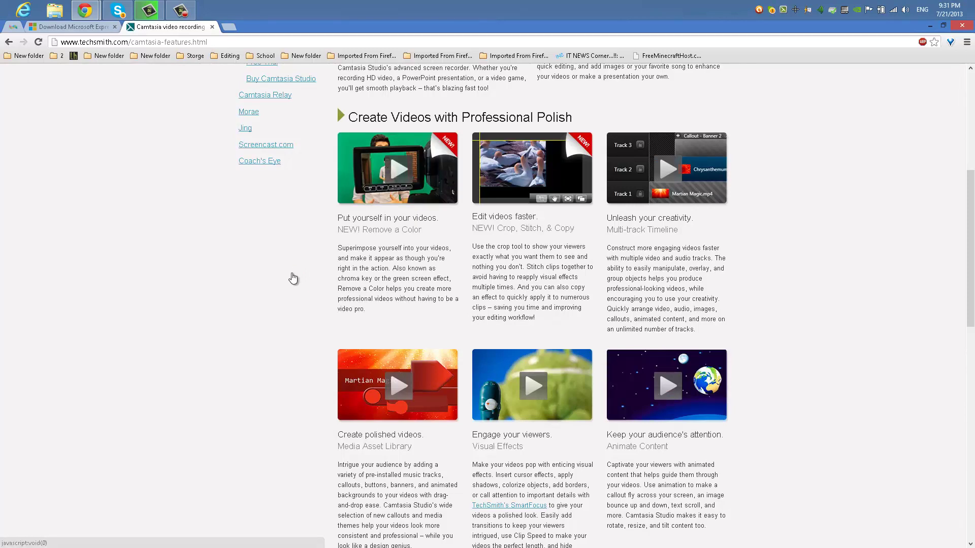
scroll(293, 279, "down", 1)
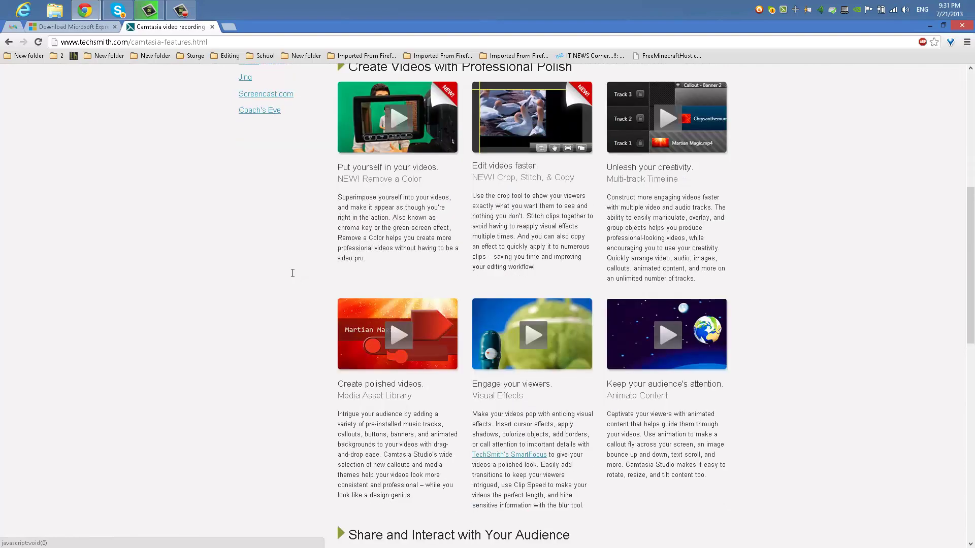
scroll(293, 275, "down", 10)
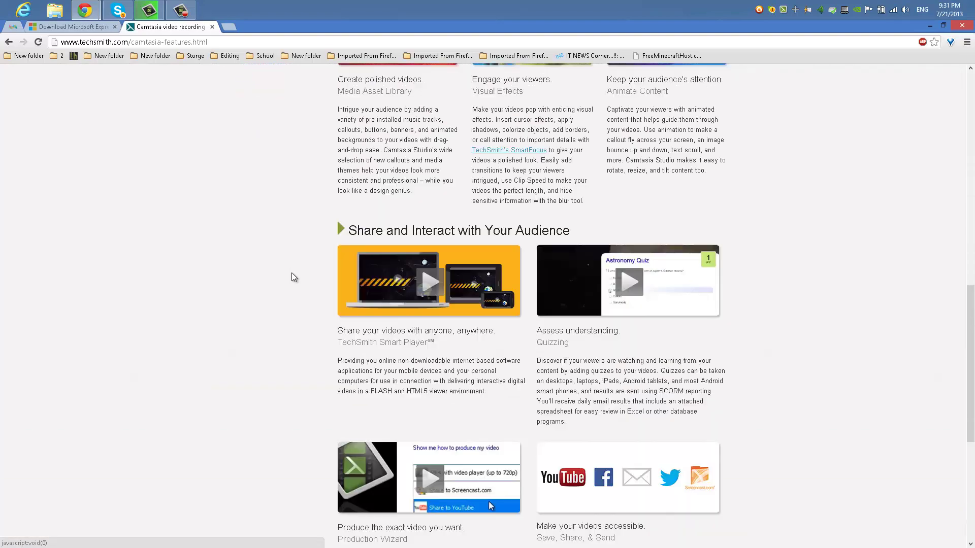
scroll(293, 277, "up", 12)
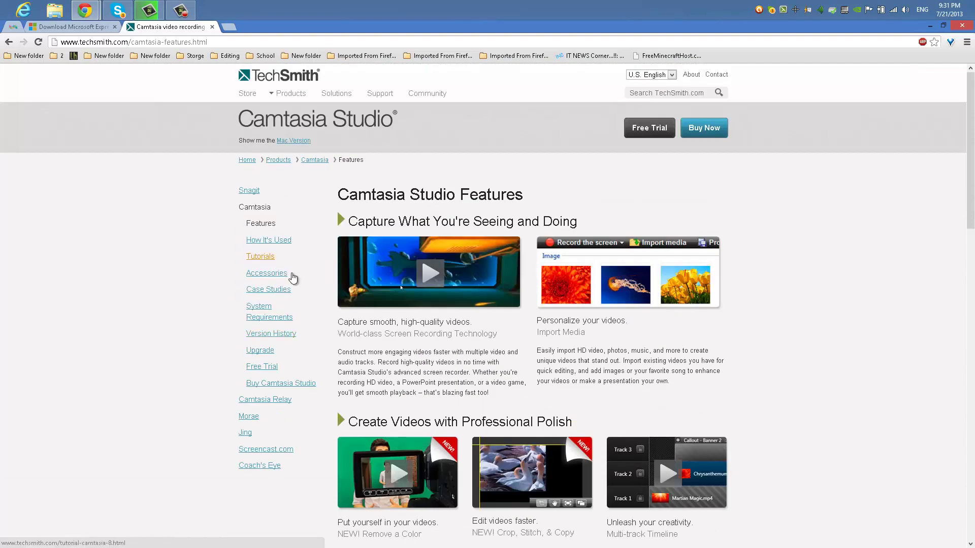
Step: Open the Camtasia Studio Accessories page and look through the media library, template and legacy accessory offers
left_click(293, 276)
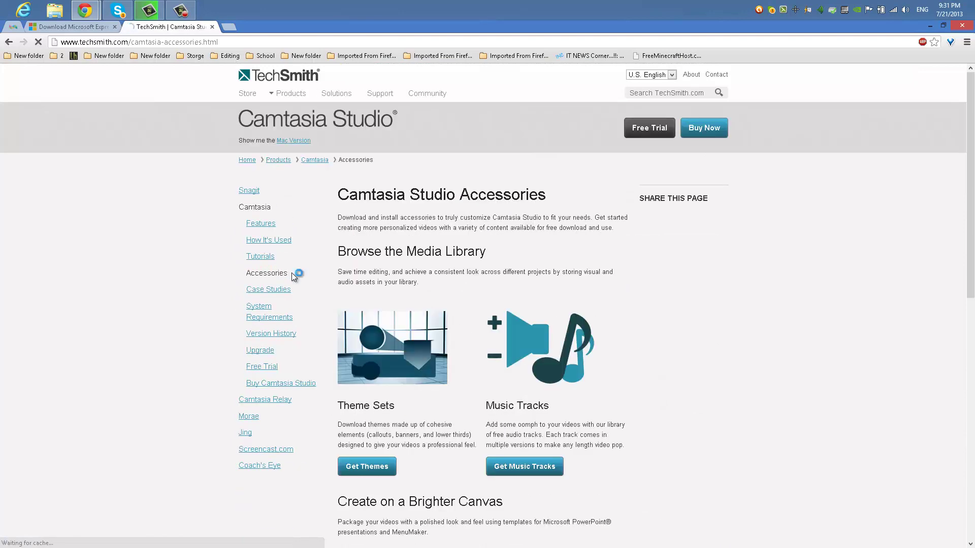
scroll(293, 277, "down", 3)
scroll(293, 277, "down", 3)
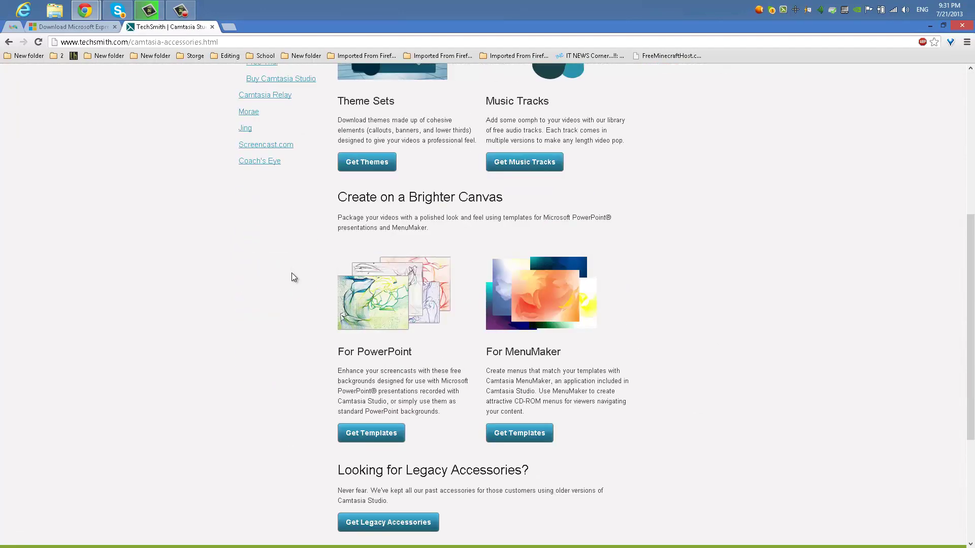
scroll(293, 276, "down", 2)
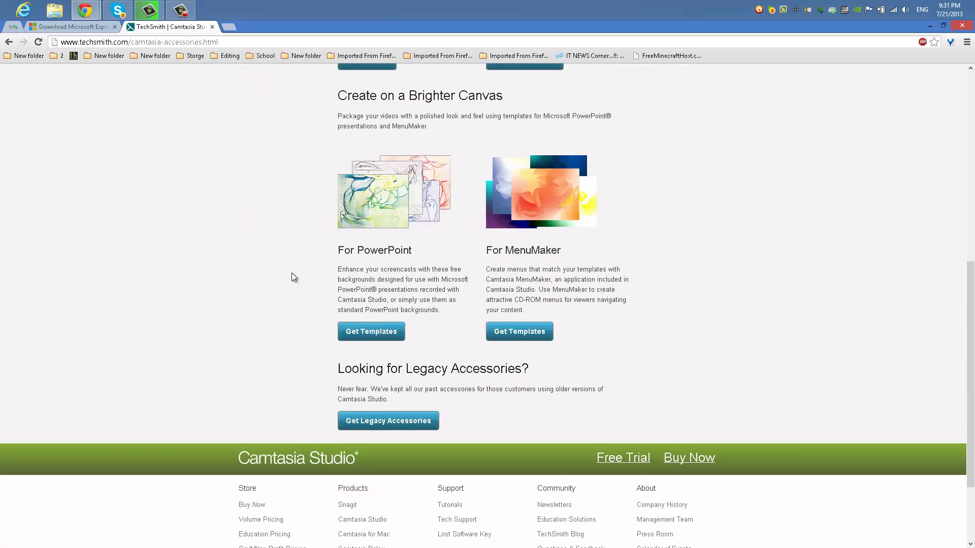
scroll(293, 278, "up", 3)
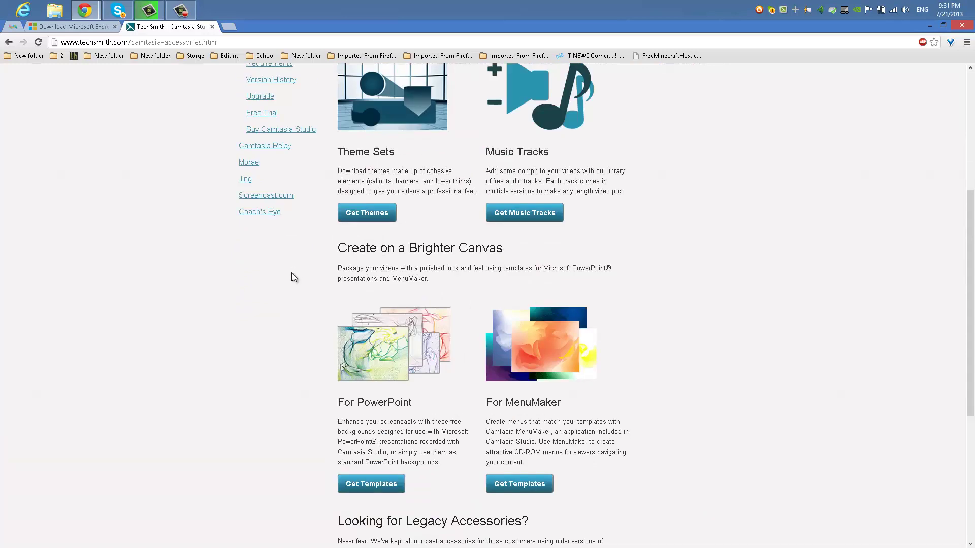
scroll(293, 278, "up", 3)
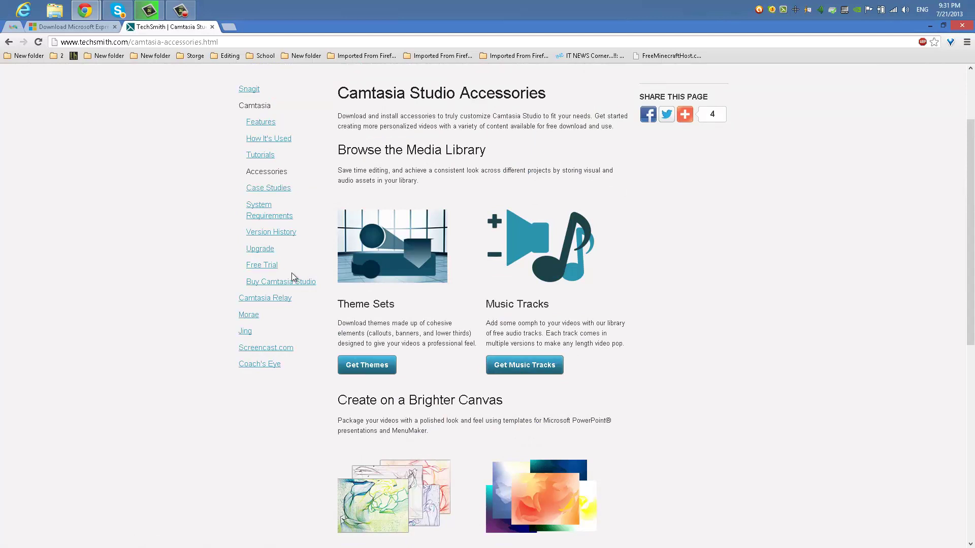
scroll(294, 278, "up", 2)
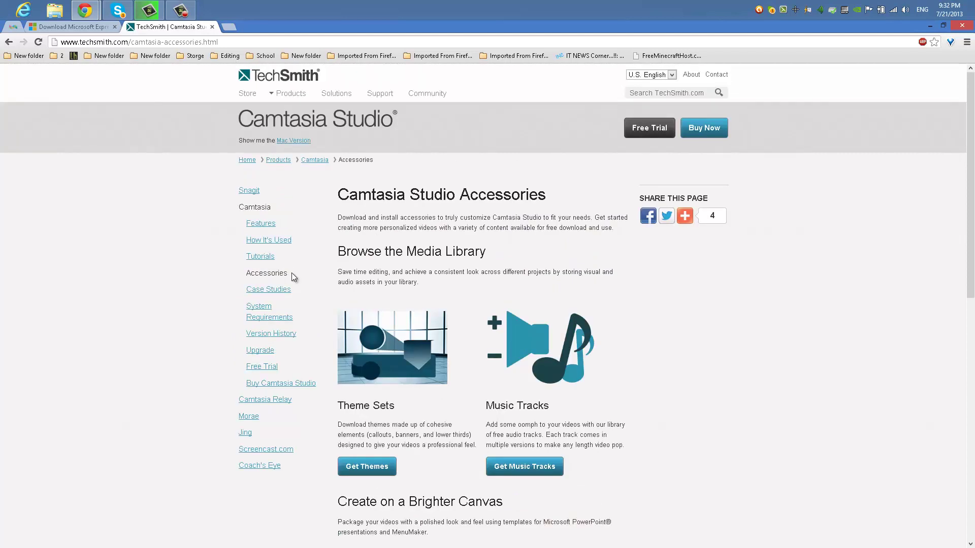
left_click(294, 276)
scroll(293, 277, "down", 3)
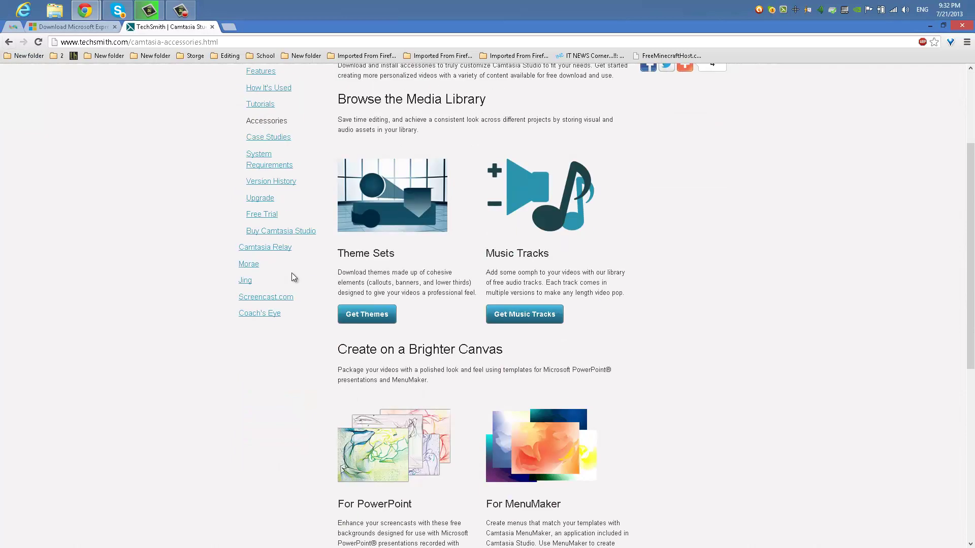
scroll(294, 277, "up", 2)
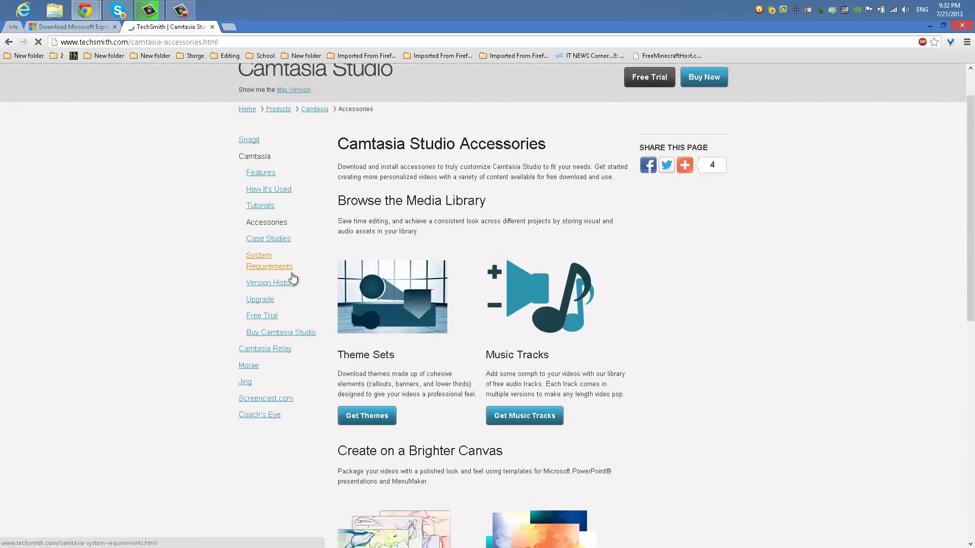
Step: Open Camtasia Studio's System Requirements page and highlight the recommended RAM and processor
left_click(292, 275)
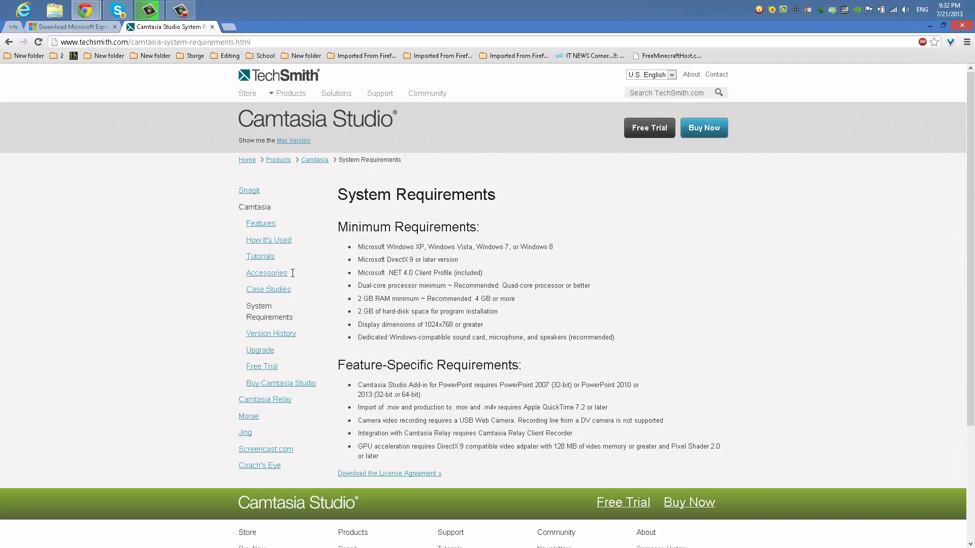
left_click_drag(448, 299, 514, 298)
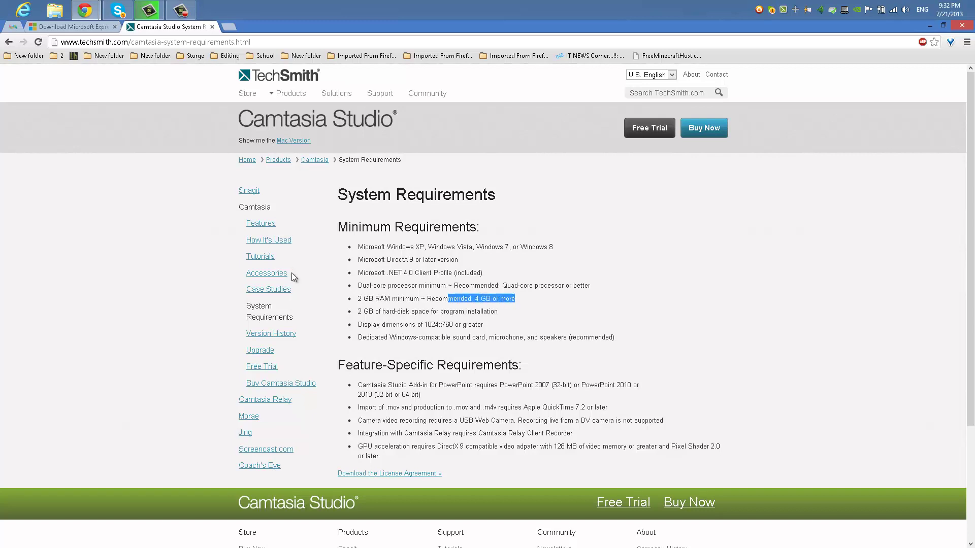
left_click_drag(371, 285, 431, 286)
left_click(293, 274)
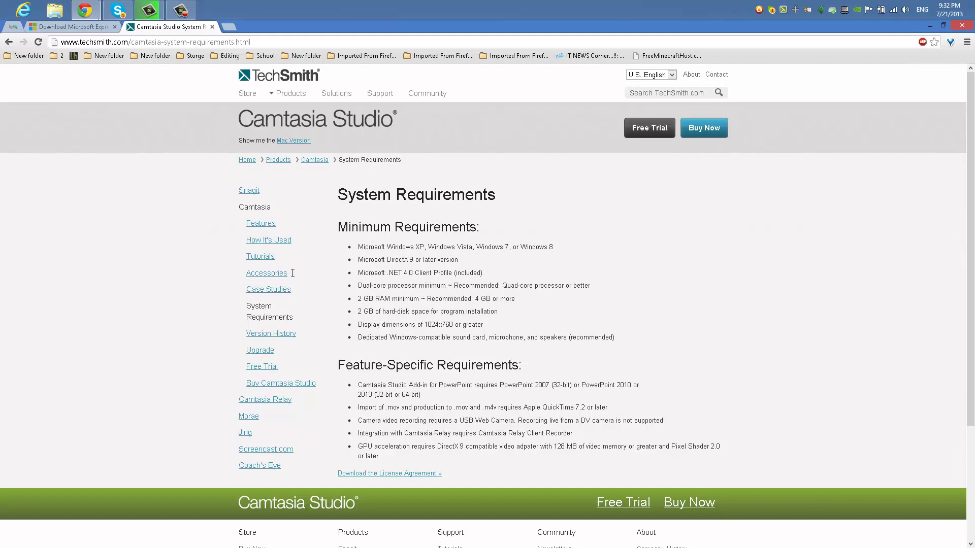
left_click_drag(502, 285, 590, 285)
Step: Check the rest of the requirements page, highlighting the display dimensions and the minimum processor requirement
scroll(293, 276, "down", 2)
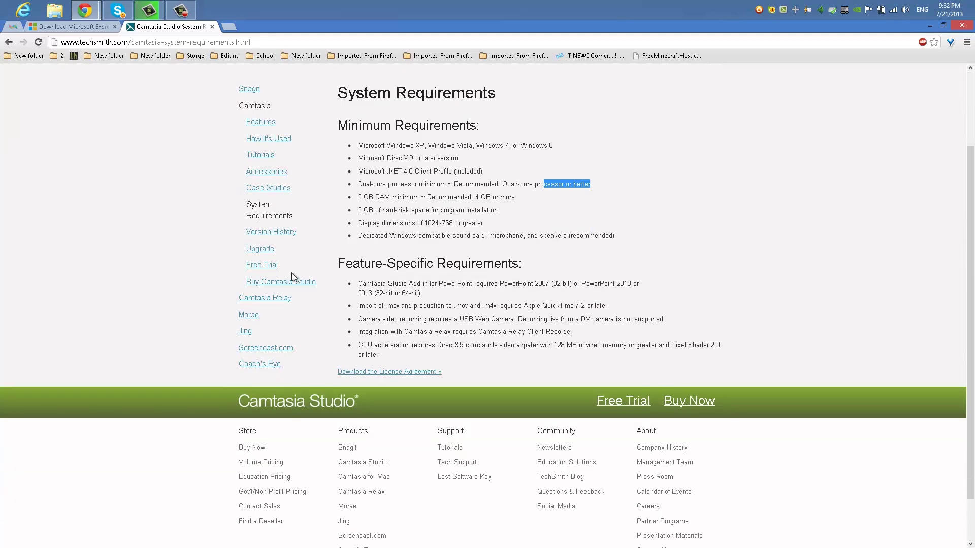
scroll(293, 276, "down", 1)
scroll(293, 277, "up", 3)
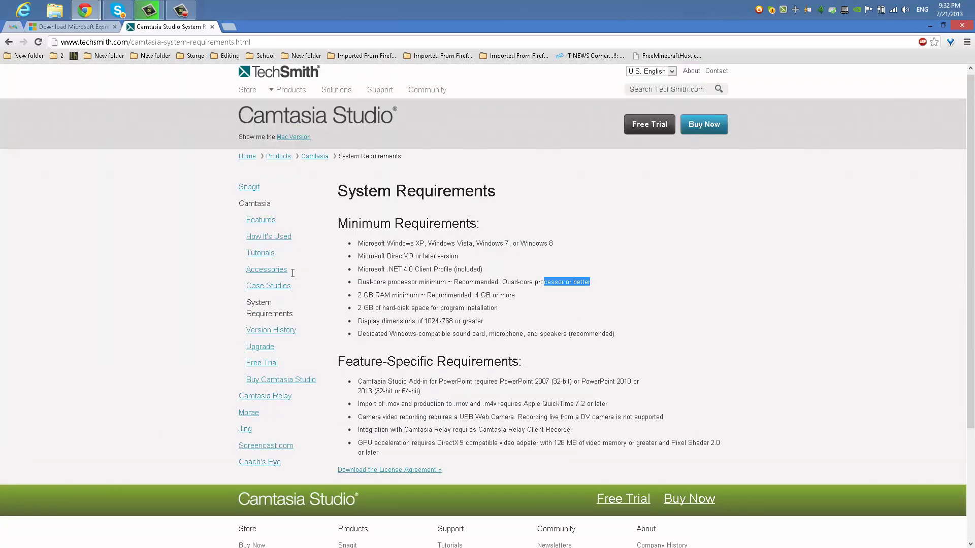
left_click_drag(405, 321, 471, 321)
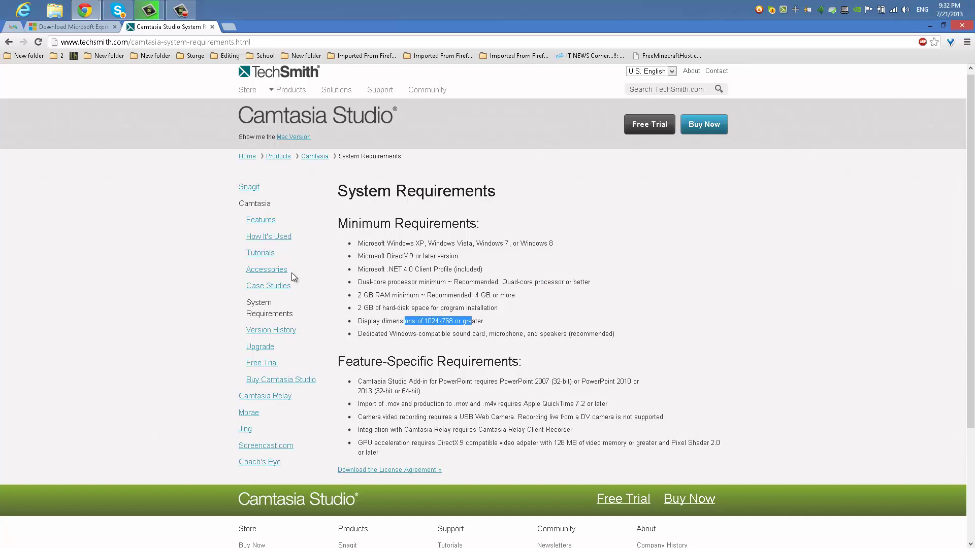
left_click_drag(358, 295, 481, 321)
left_click_drag(390, 295, 448, 282)
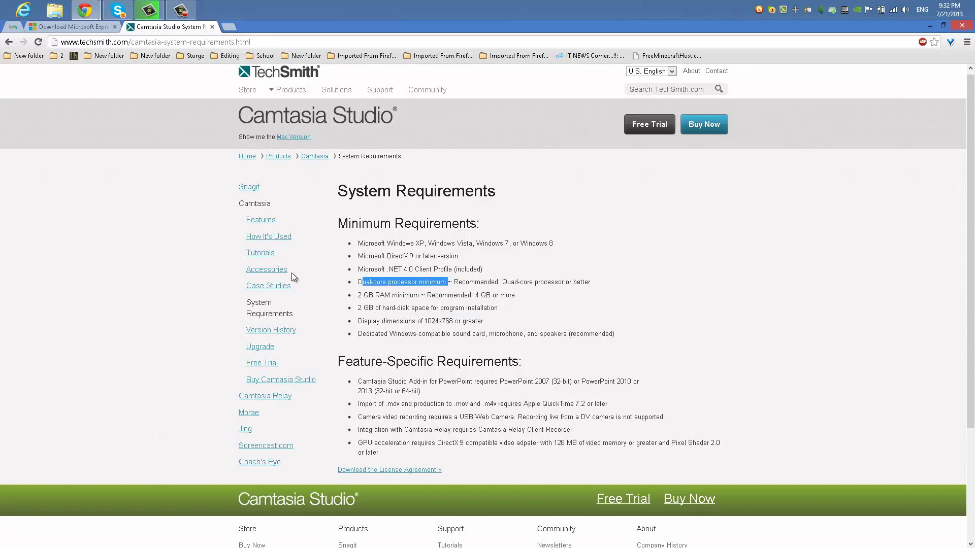
scroll(292, 274, "up", 1)
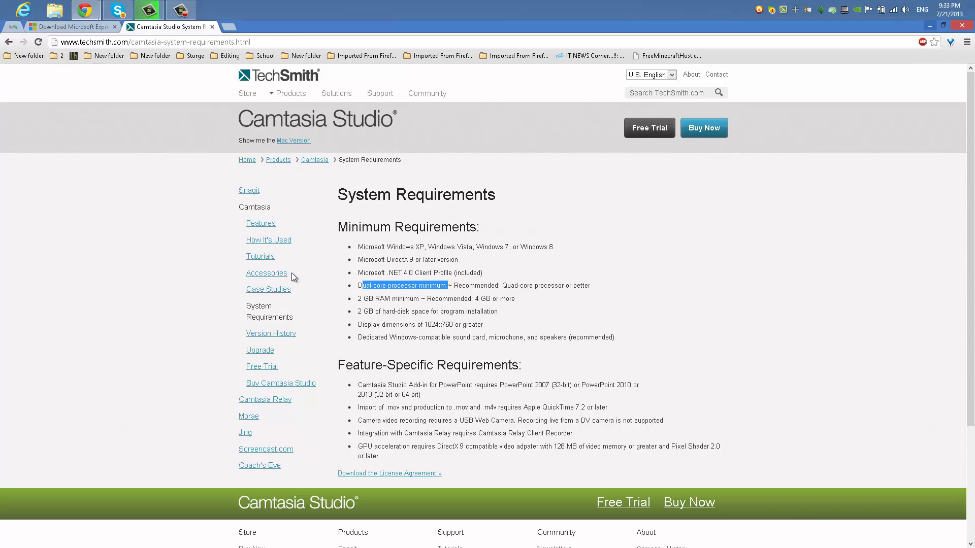
Step: Show the desktop and bring up the running screen recorder's control window
key("super+d")
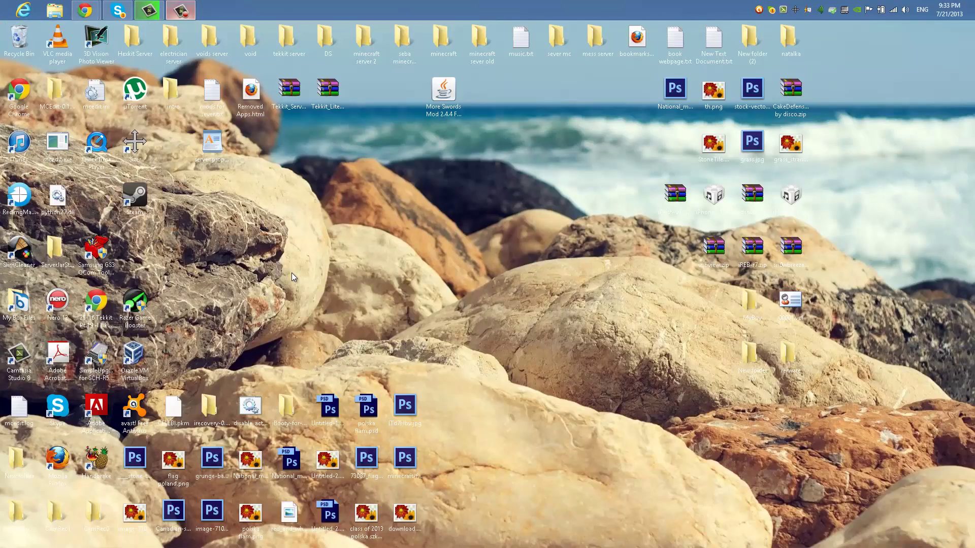
key("super+6")
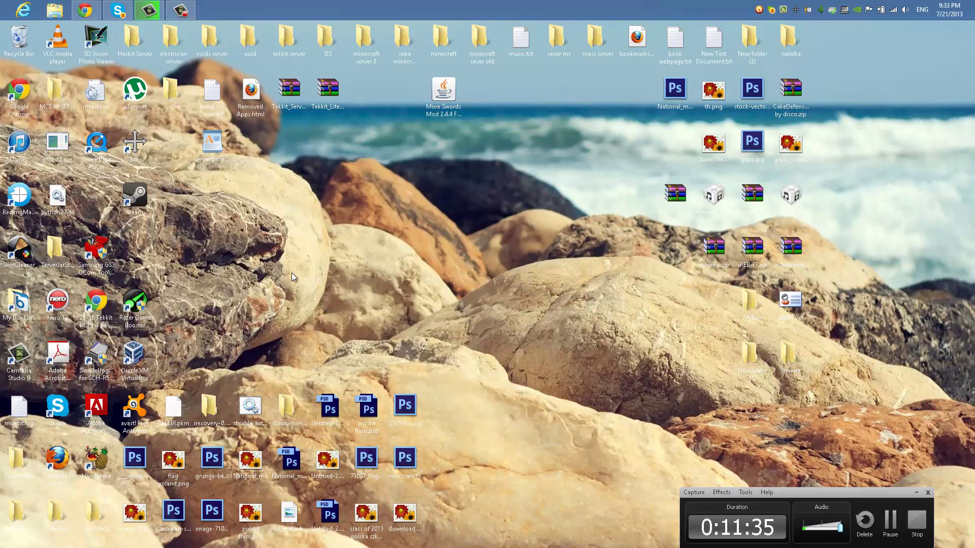
key("q")
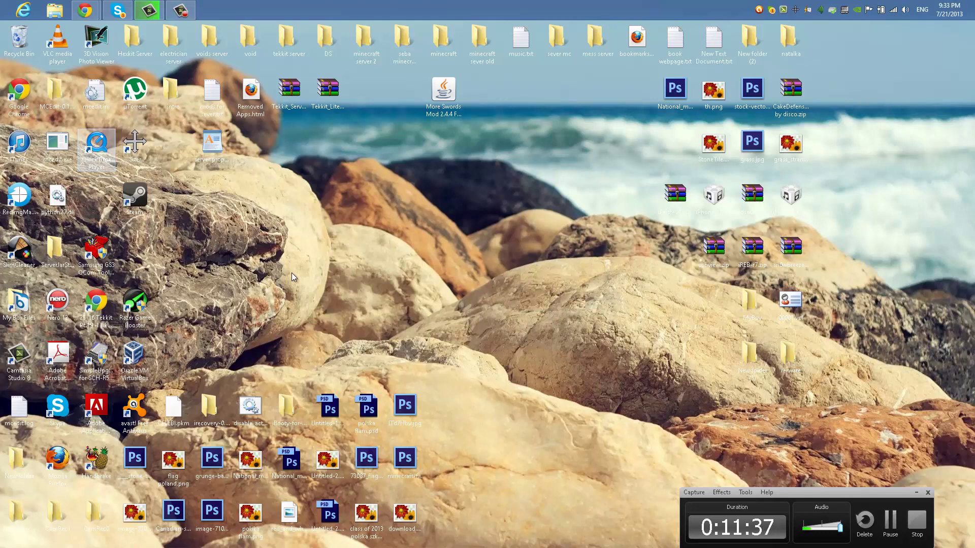
Step: Switch back to Chrome and show the TechnoFYI article on recording a PC's screen in HD for free
mouse_move(85, 11)
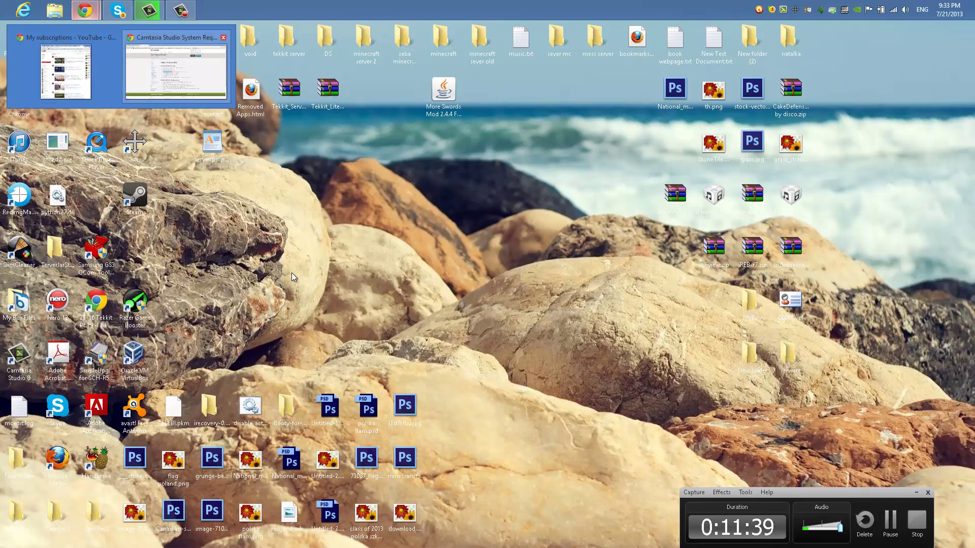
key("Return")
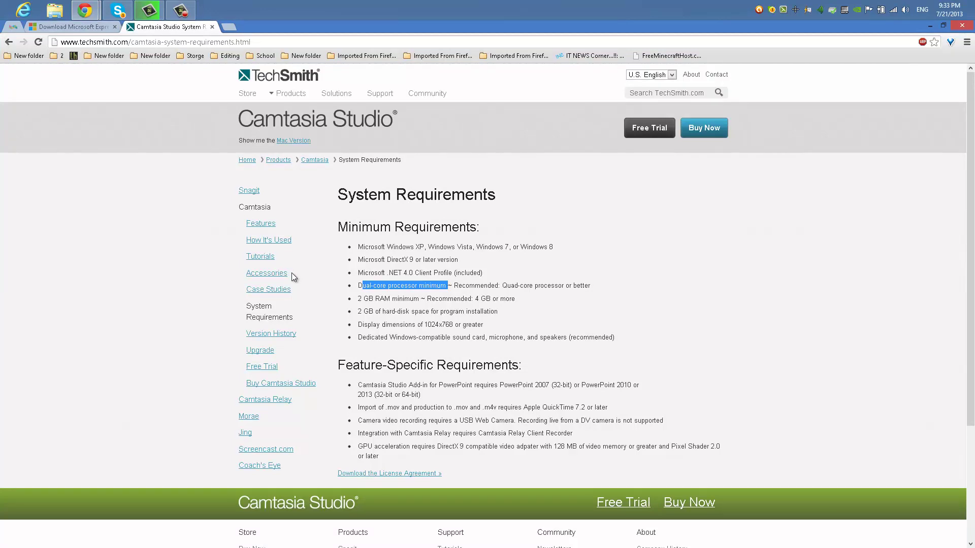
key("ctrl+1")
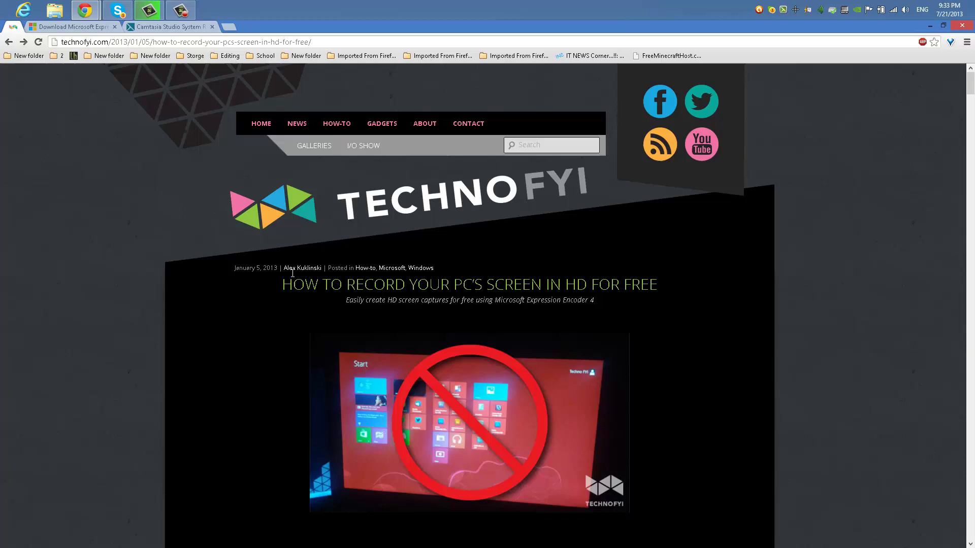
scroll(293, 277, "down", 1)
scroll(293, 278, "up", 1)
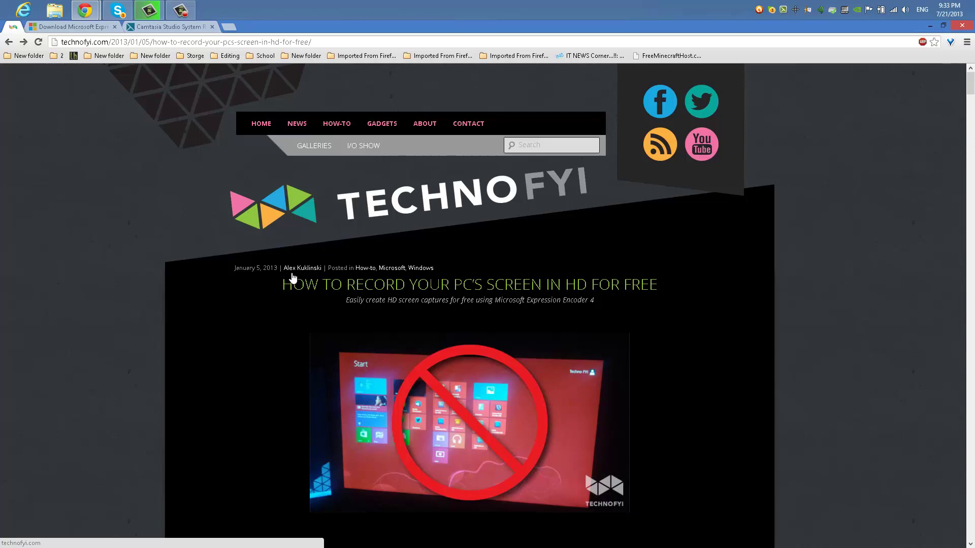
Step: Look through the article's introduction and download instructions, checking them against the Microsoft Expression Encoder 4 download page
scroll(293, 277, "down", 8)
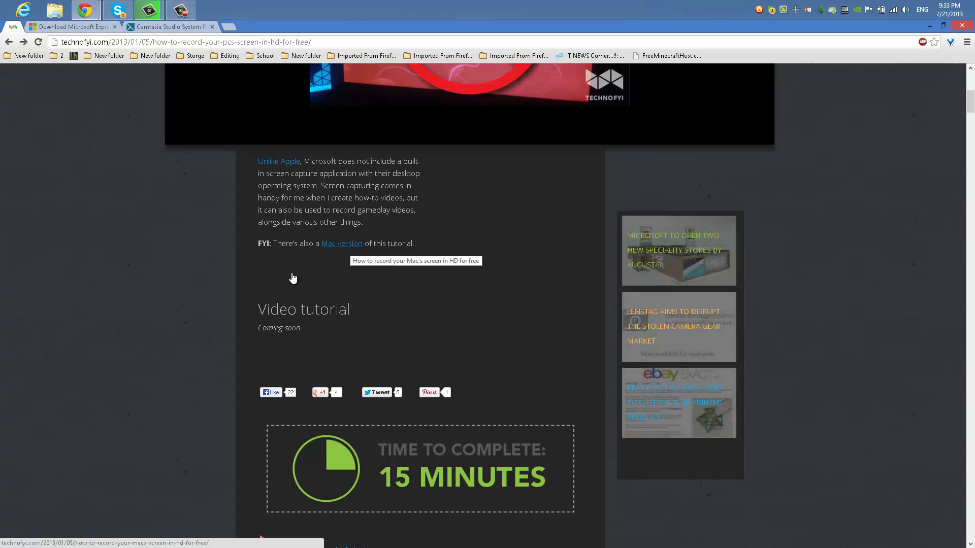
scroll(292, 276, "down", 2)
scroll(292, 276, "down", 3)
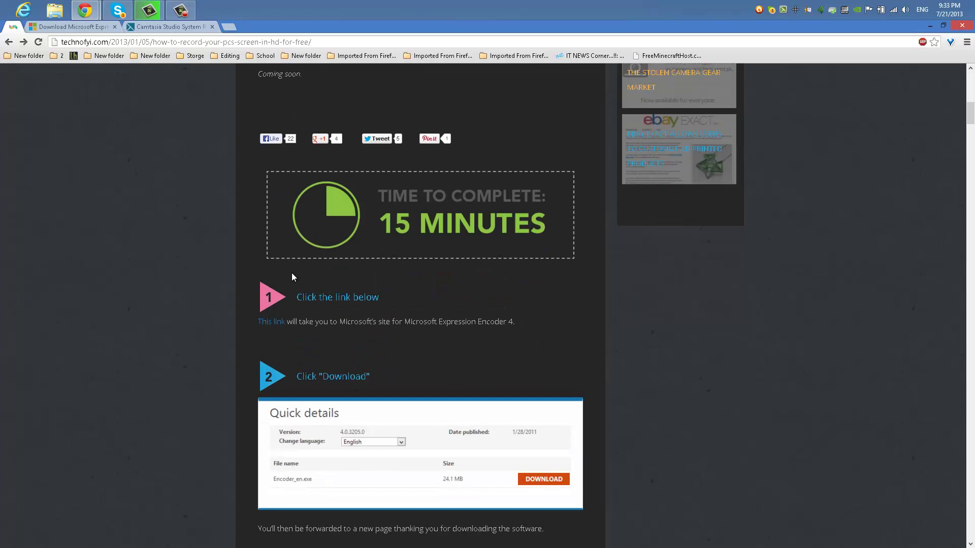
scroll(292, 277, "down", 3)
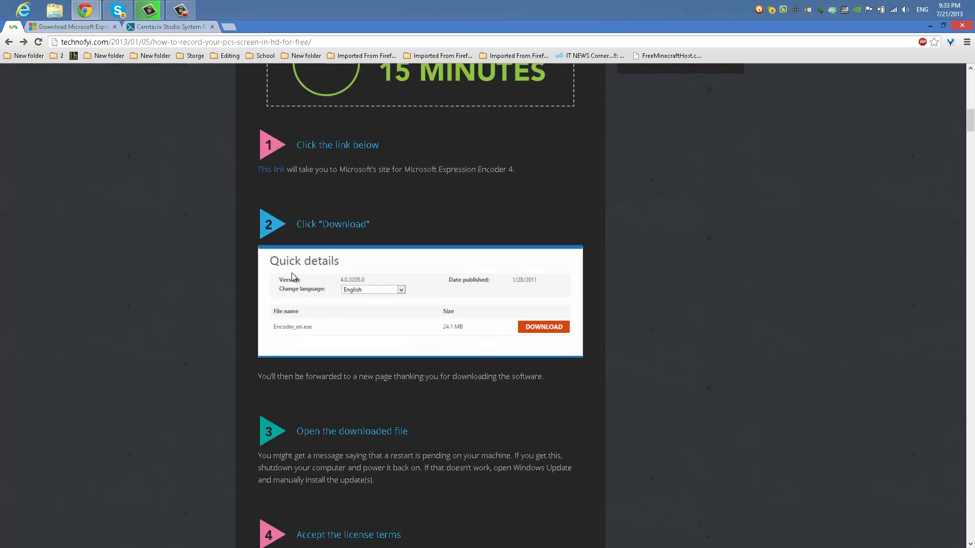
key("ctrl+Tab")
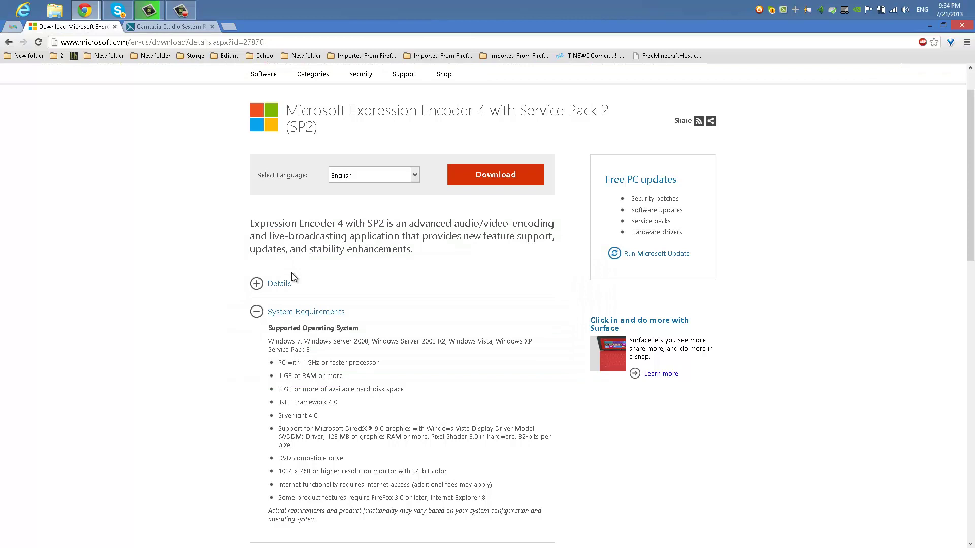
key("ctrl+shift+Tab")
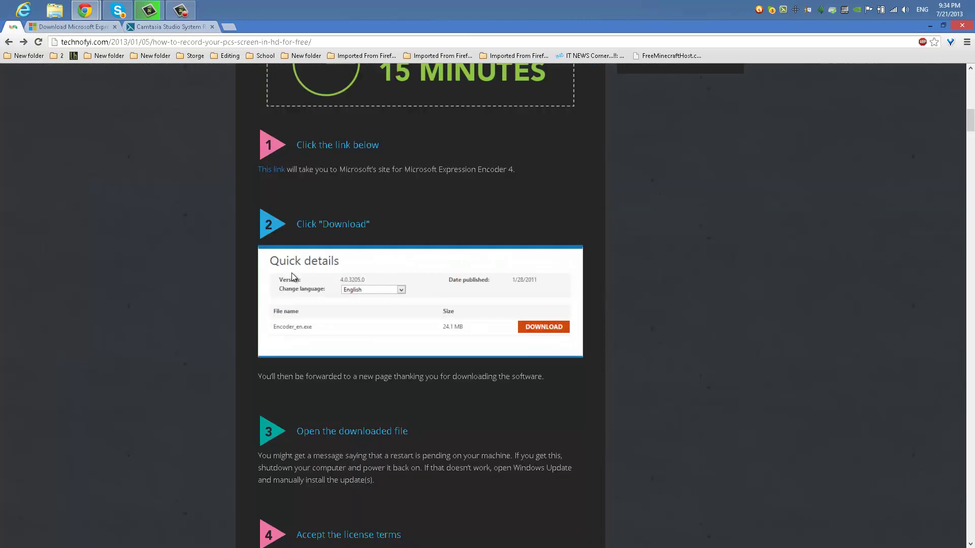
Step: Go through the tutorial's installation steps and its explanation of the recording toolbar and its screen, camera and audio options
scroll(292, 276, "down", 10)
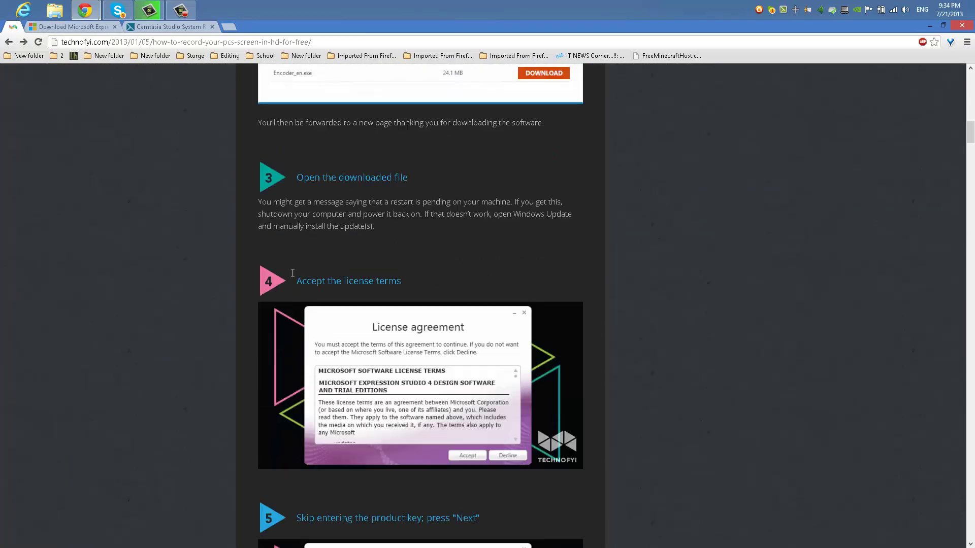
scroll(293, 274, "down", 1)
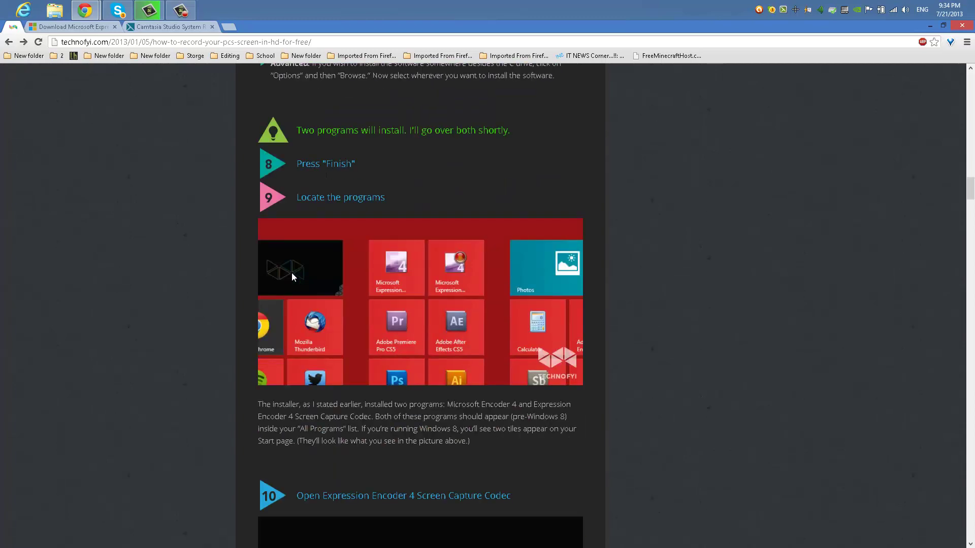
scroll(293, 277, "down", 11)
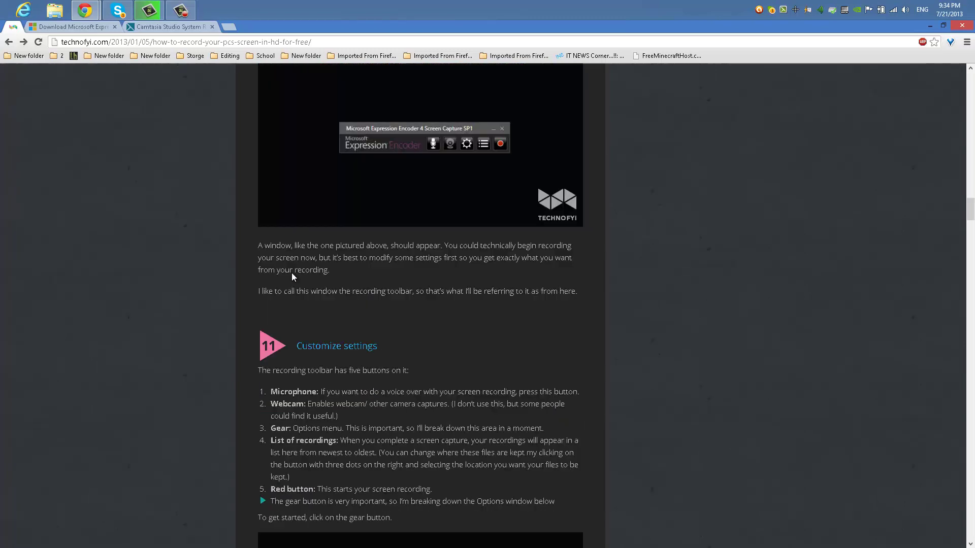
scroll(293, 276, "down", 5)
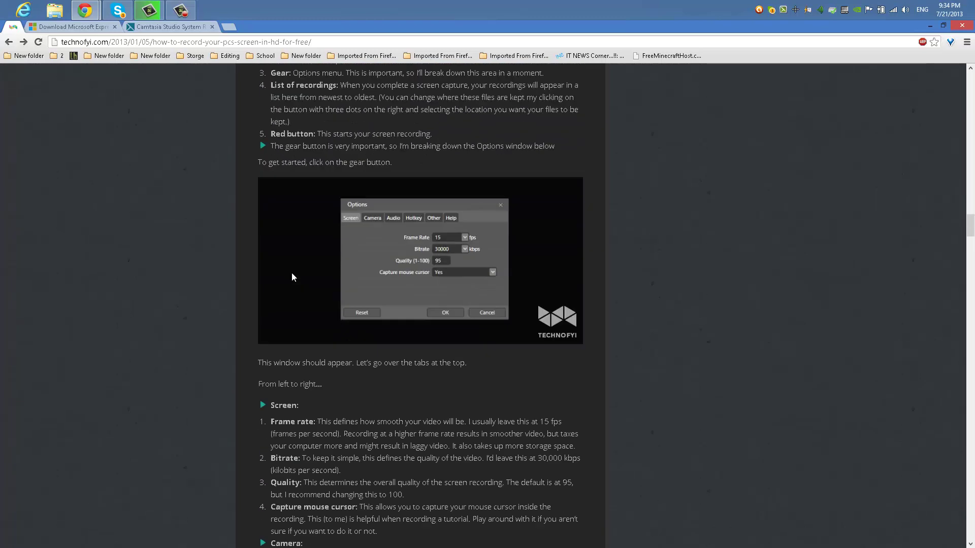
scroll(292, 277, "down", 7)
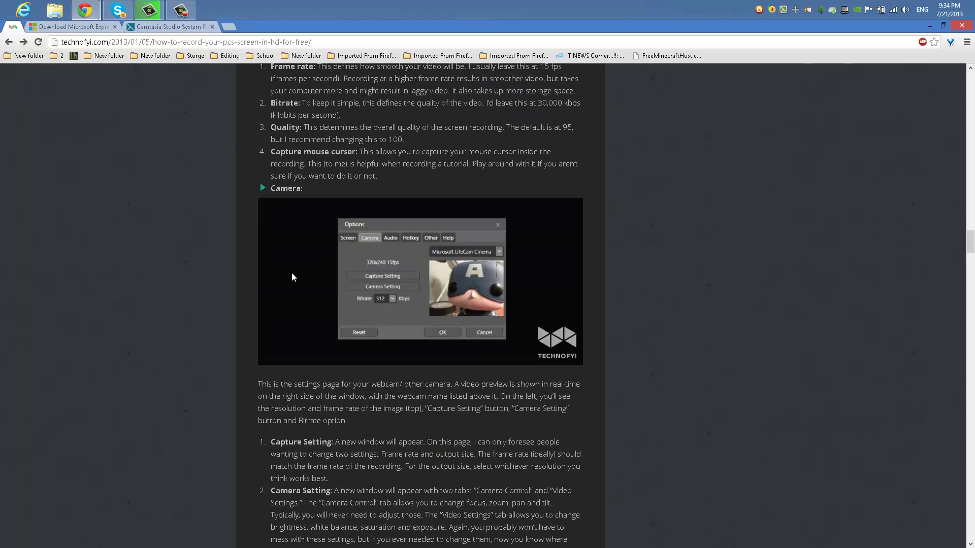
Step: Review the tutorial's steps for starting and stopping a recording, sending it to Encoder and choosing the save location
scroll(292, 277, "down", 10)
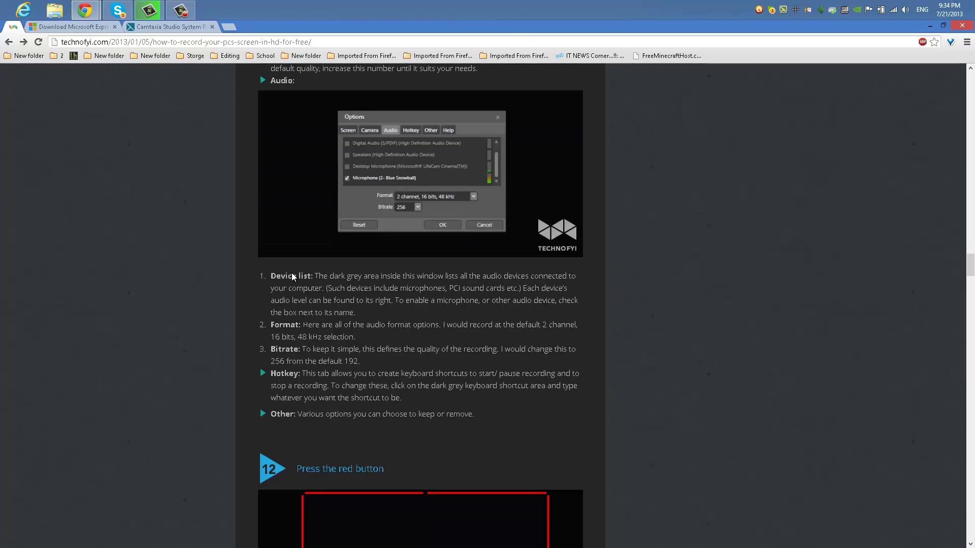
scroll(293, 277, "down", 15)
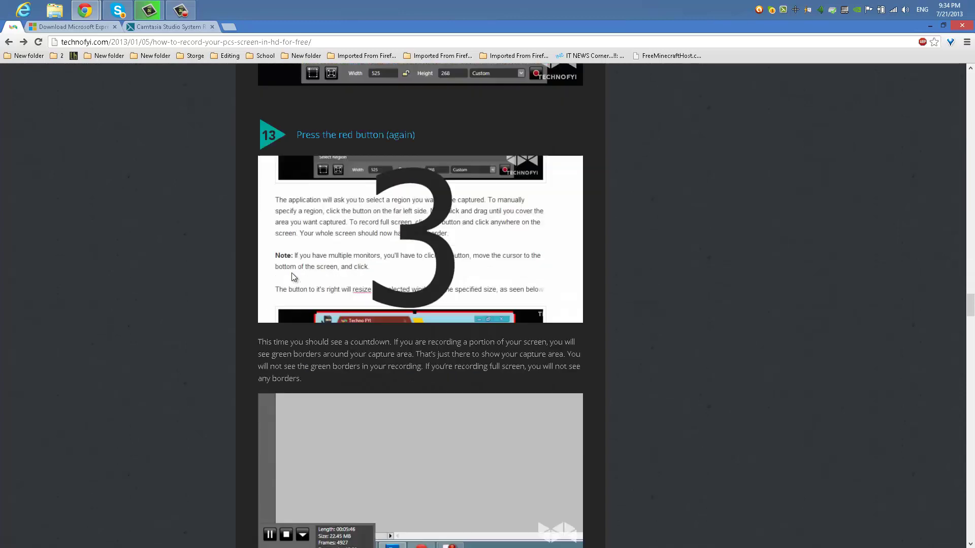
scroll(292, 277, "down", 8)
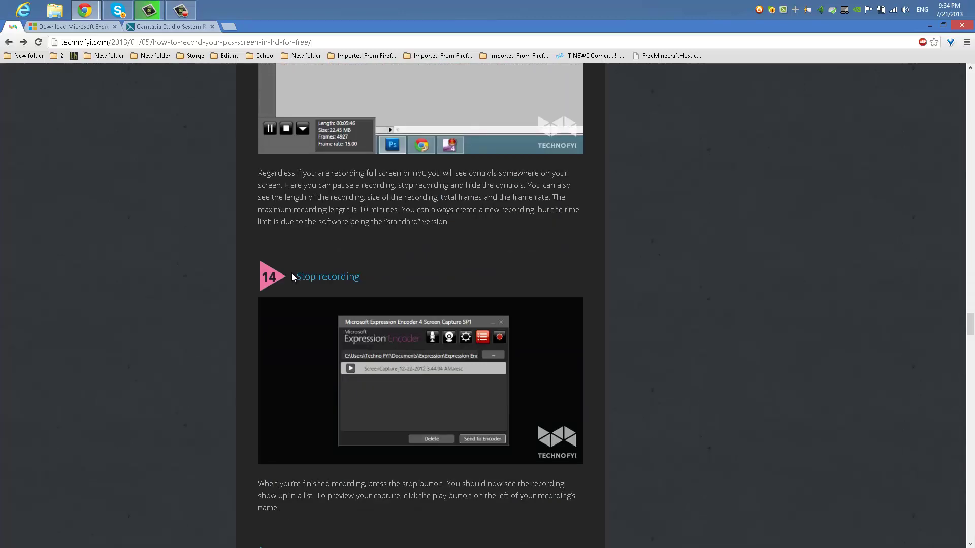
scroll(293, 275, "down", 4)
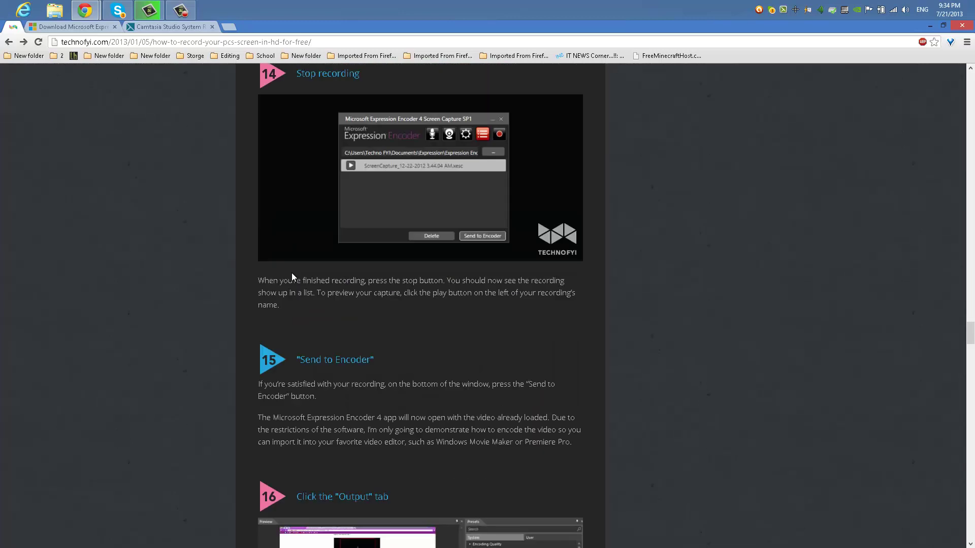
scroll(293, 277, "down", 7)
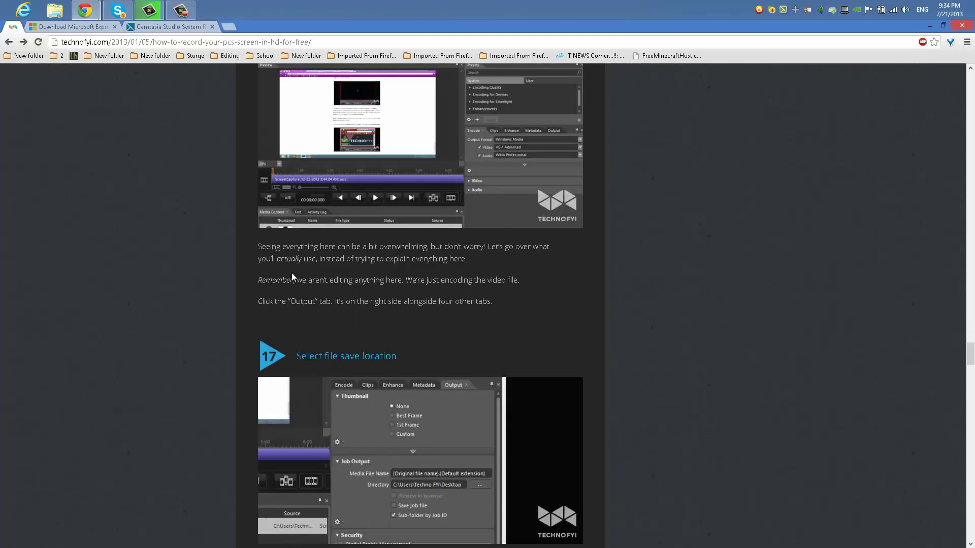
scroll(293, 277, "down", 7)
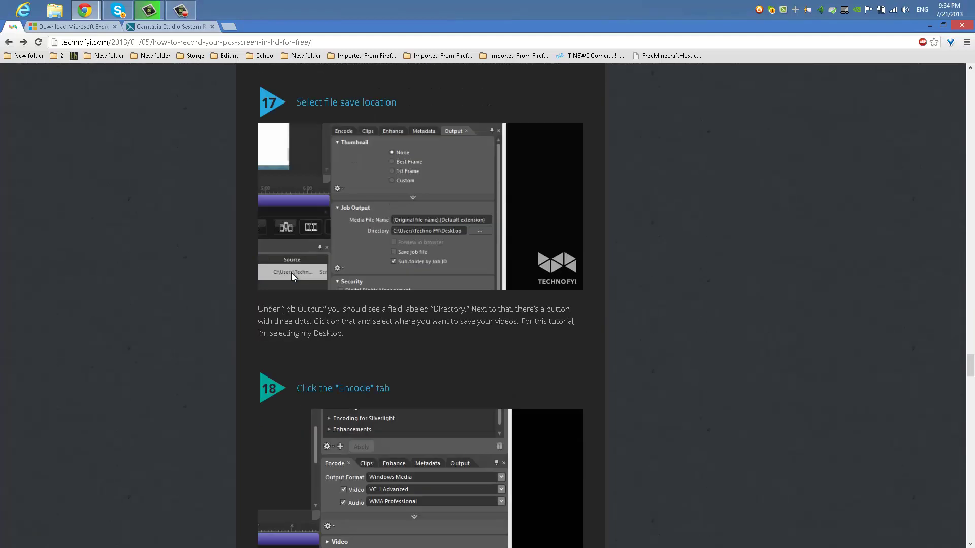
Step: Examine the tutorial's recommended video and audio encoding settings and its final steps on encoding, editing and uploading
scroll(293, 275, "down", 4)
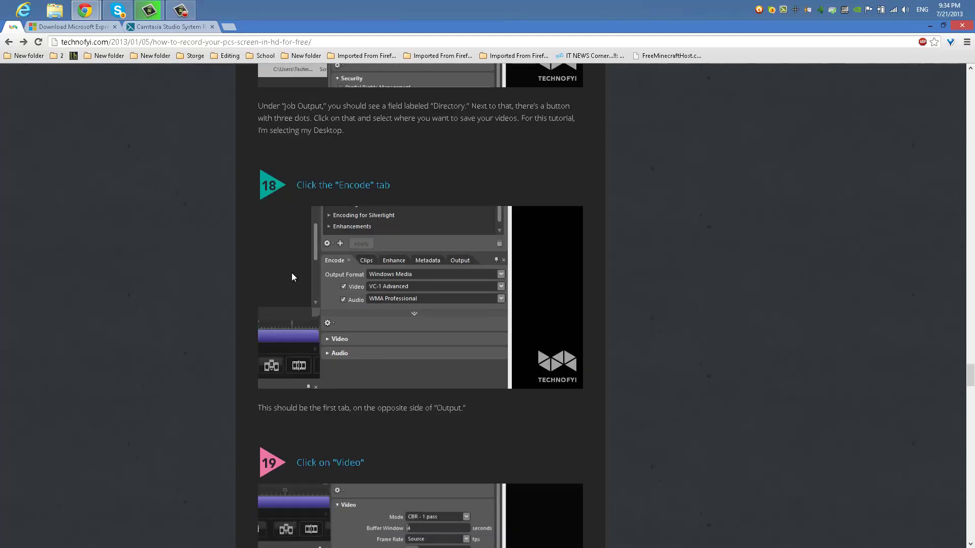
scroll(293, 275, "down", 1)
scroll(293, 276, "down", 5)
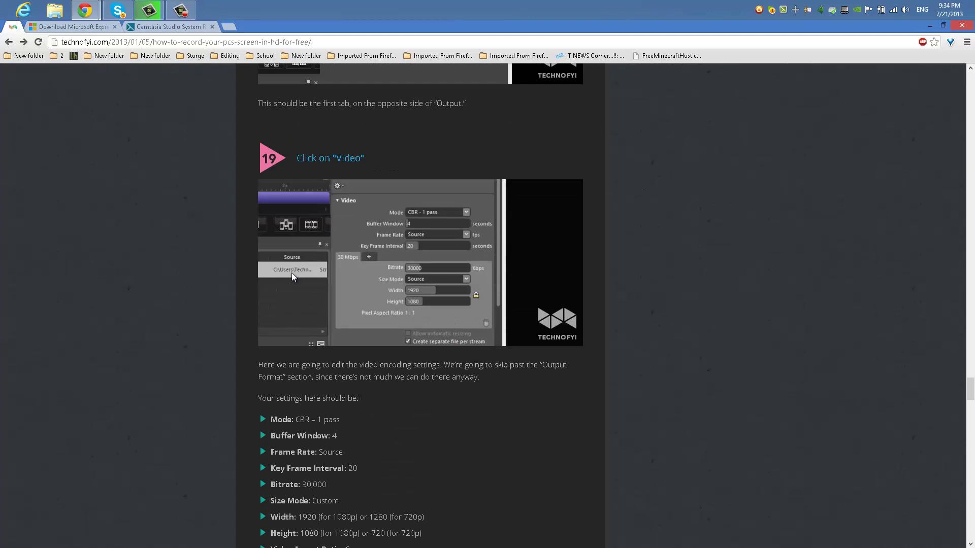
scroll(292, 277, "down", 4)
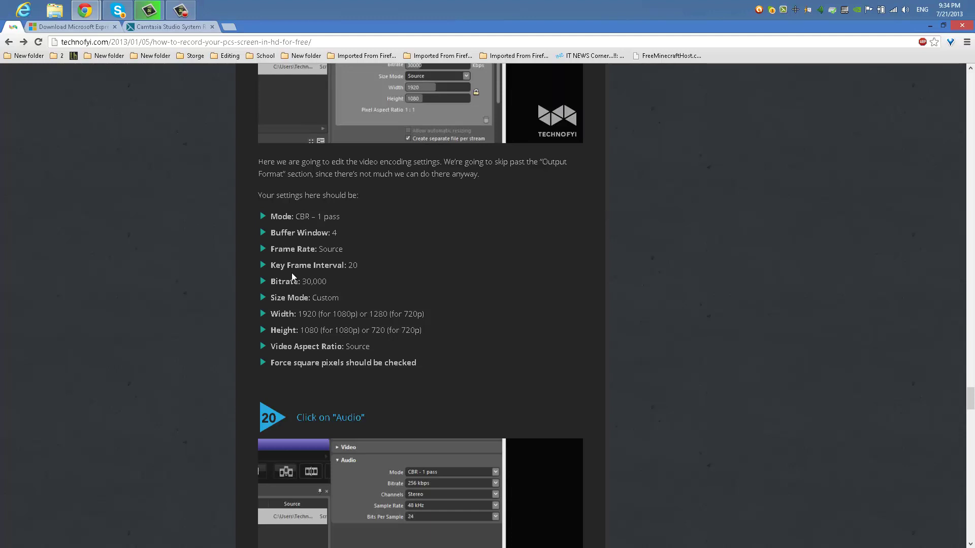
scroll(292, 277, "down", 7)
scroll(292, 277, "down", 8)
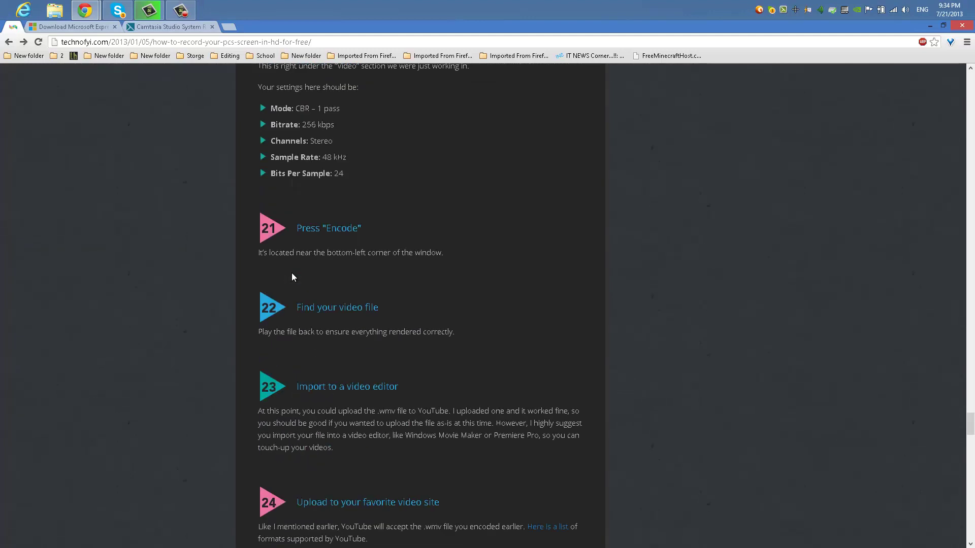
scroll(293, 276, "down", 3)
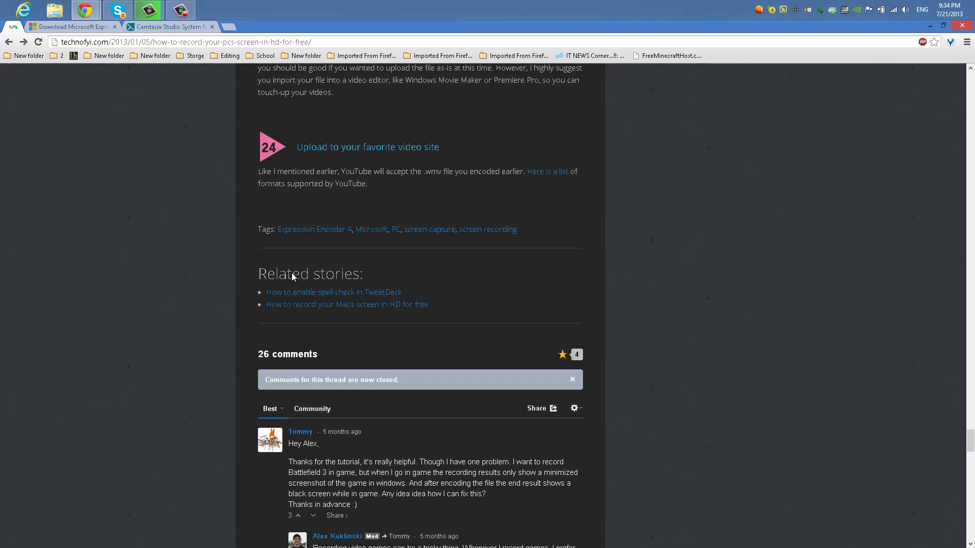
Step: Return to the beginning of the article and look over its installation steps and introduction again
scroll(293, 277, "up", 15)
scroll(293, 276, "up", 20)
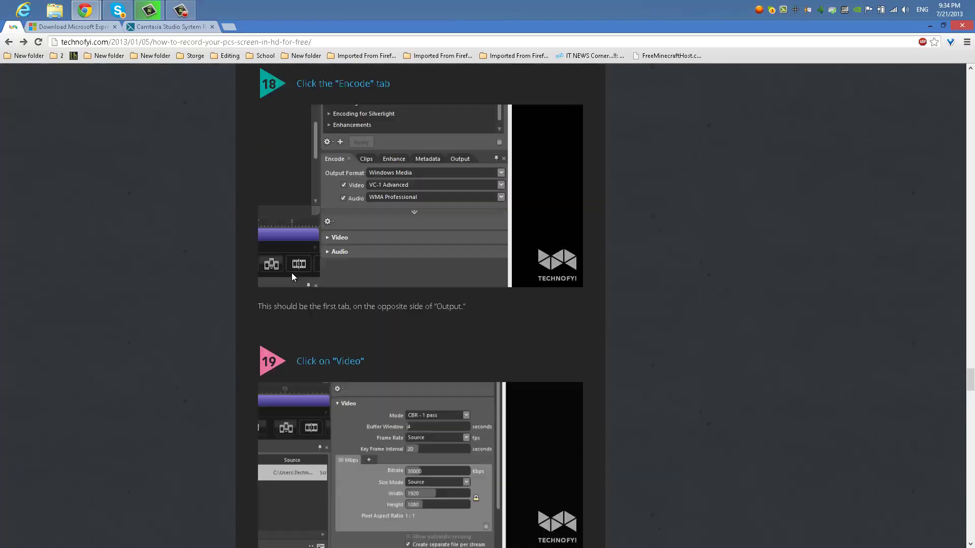
scroll(292, 277, "up", 20)
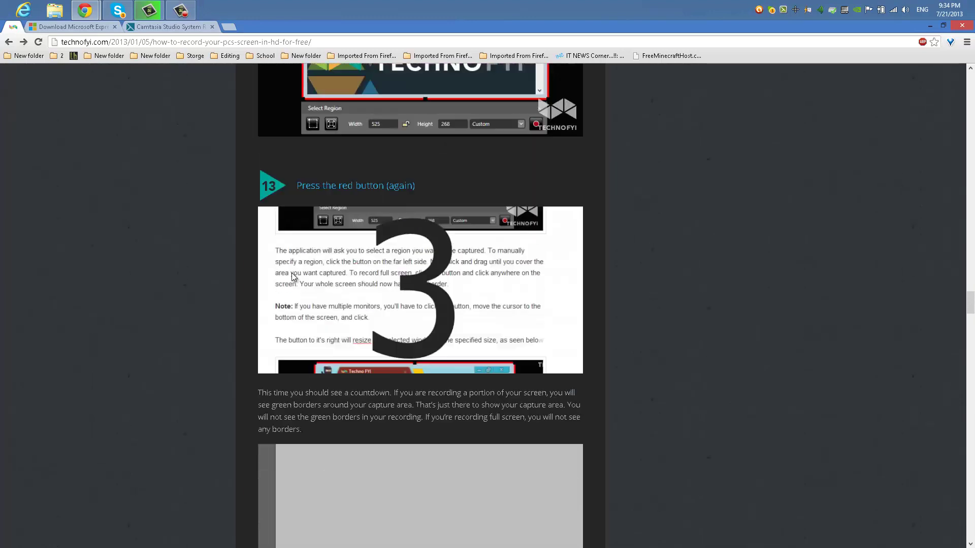
scroll(293, 276, "up", 20)
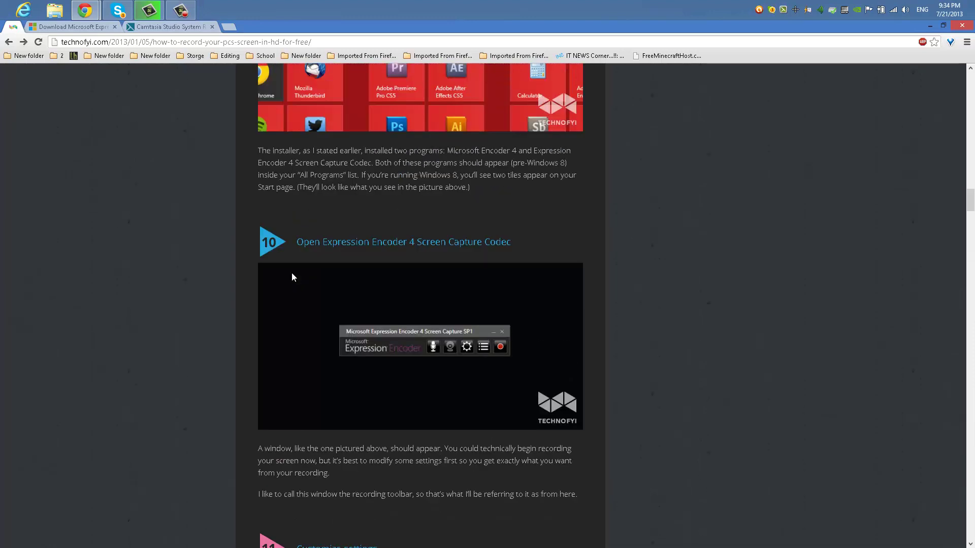
scroll(292, 277, "up", 20)
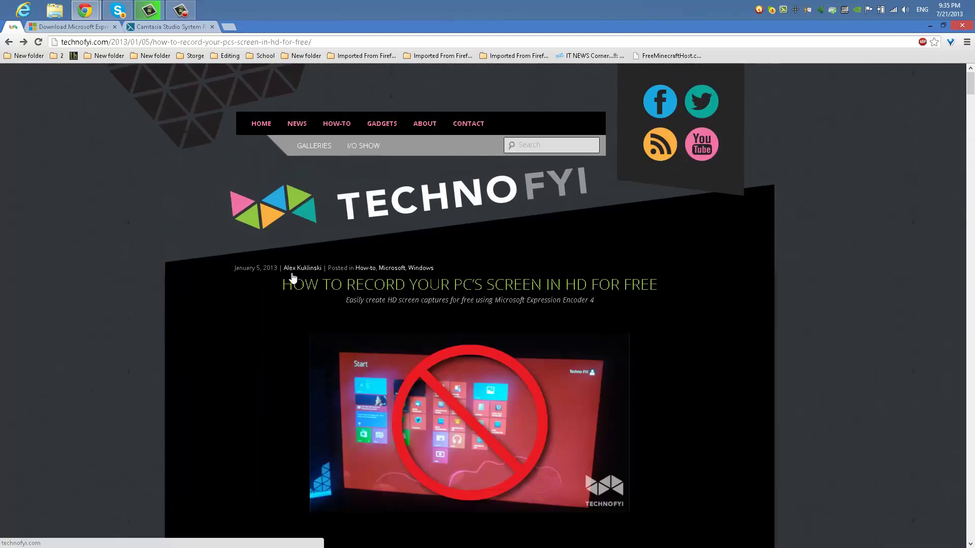
scroll(292, 277, "down", 10)
scroll(292, 277, "down", 20)
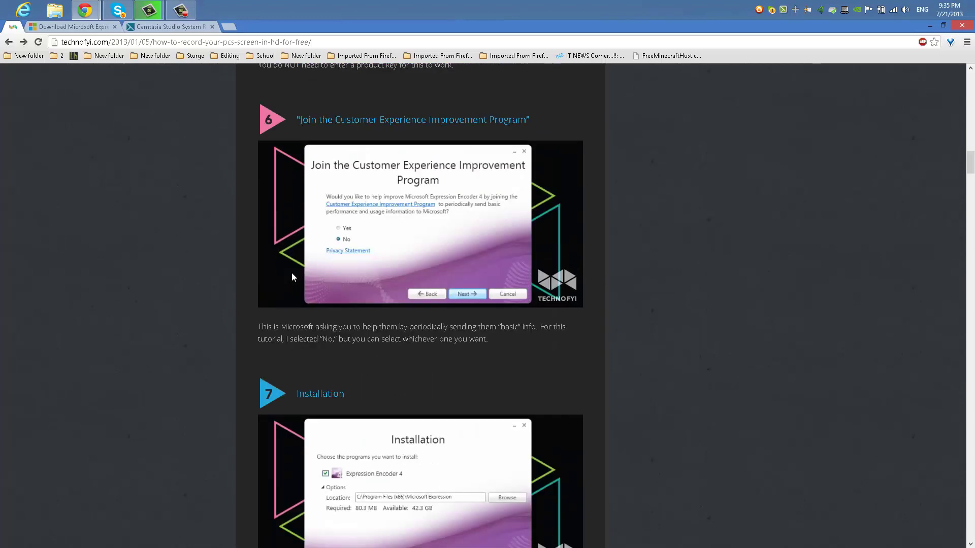
scroll(291, 276, "up", 5)
scroll(292, 277, "up", 15)
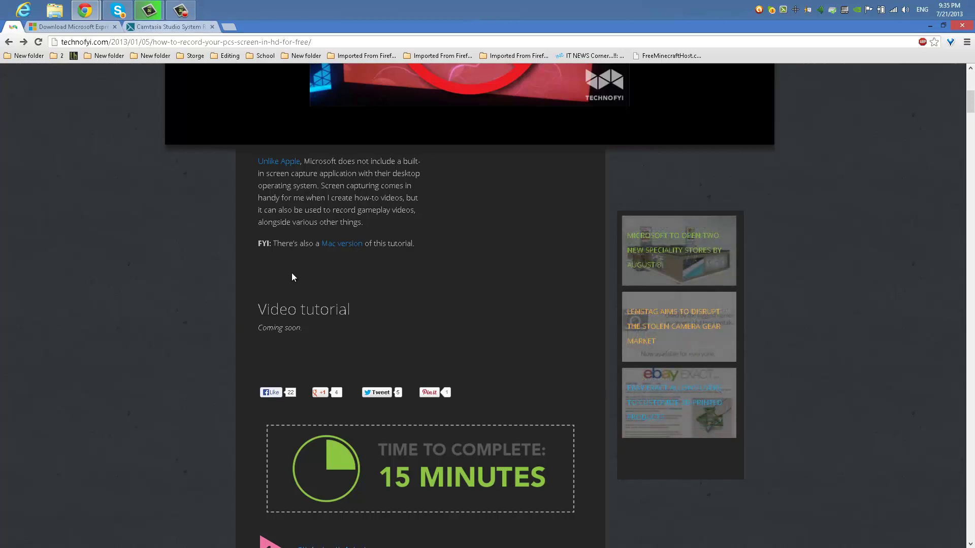
Step: Return to Camtasia Studio's System Requirements page and bring up the screen recorder's control window
key("ctrl+shift+Tab")
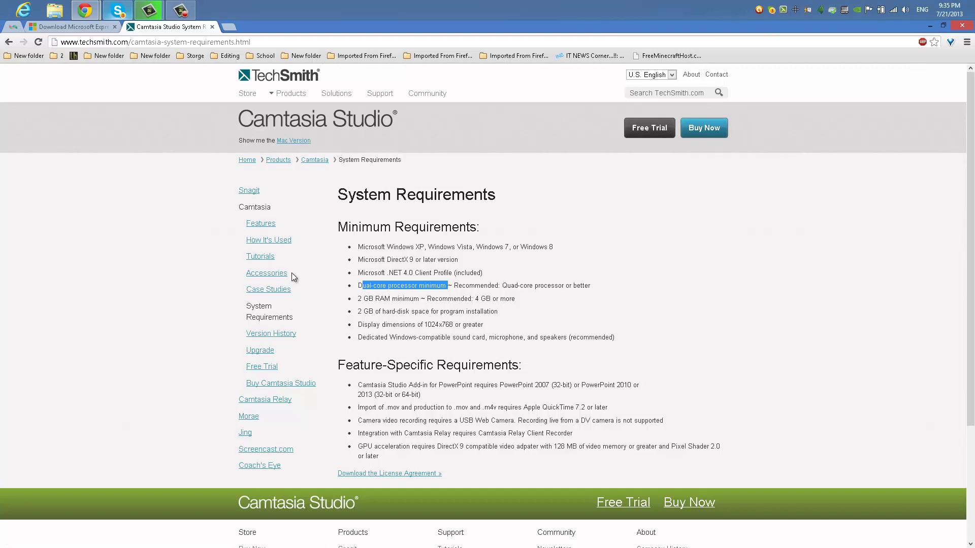
key("alt+Tab")
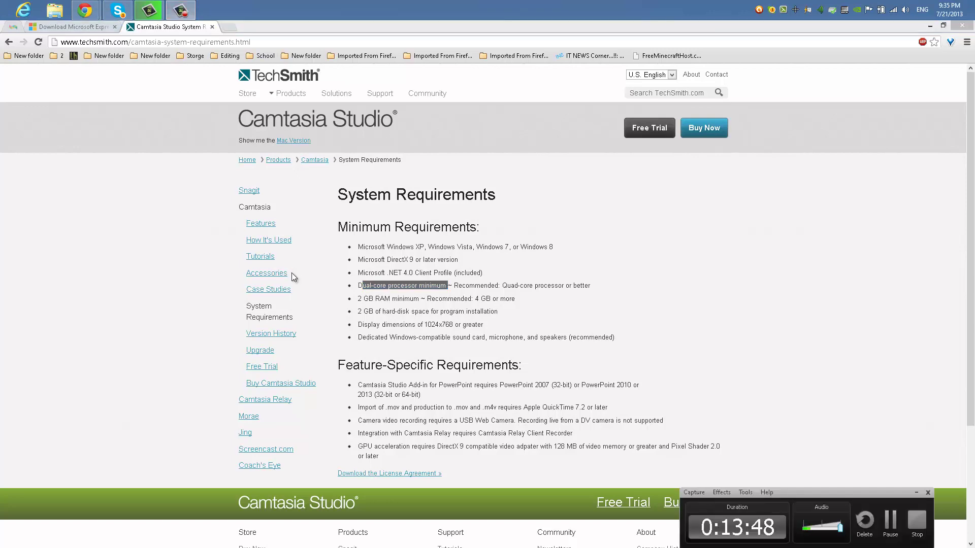